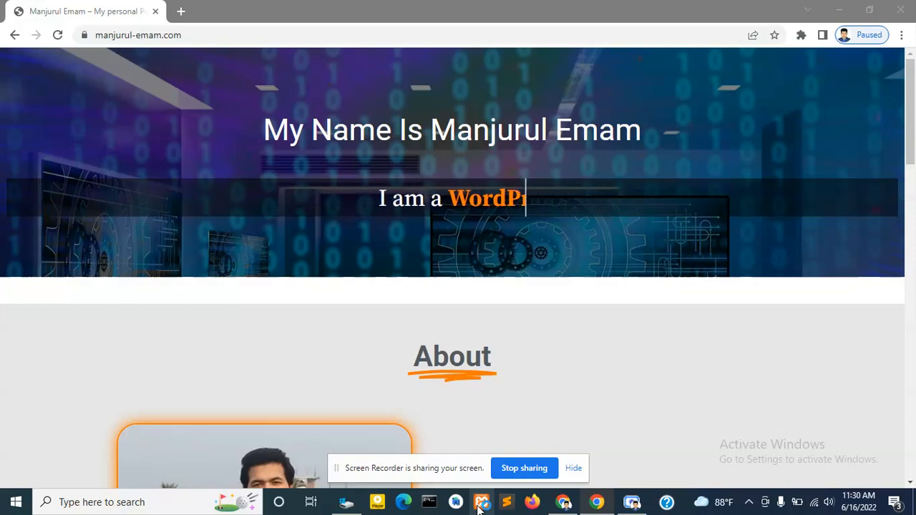
- Start Apache (ports 80, 443) and MySQL (port 3306) in XAMPP Control Panel, then minimize it
left_click(480, 503)
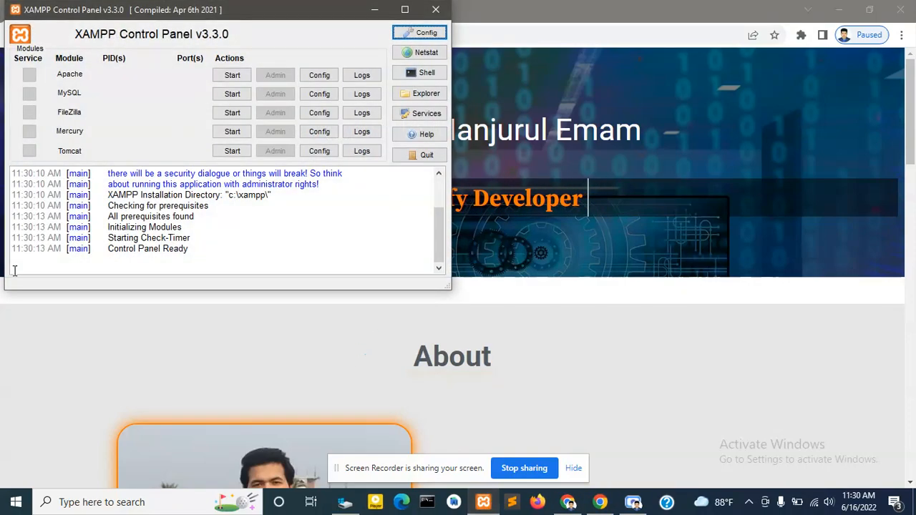
left_click_drag(247, 10, 338, 75)
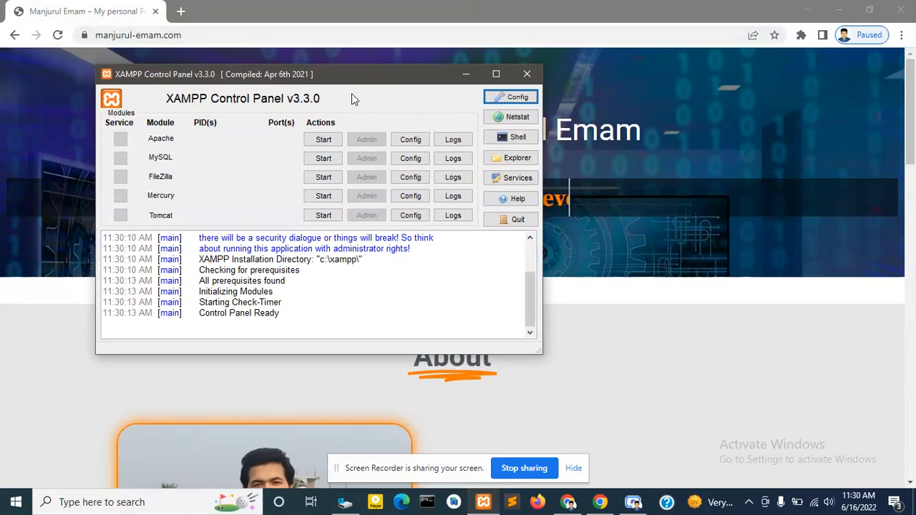
left_click(326, 140)
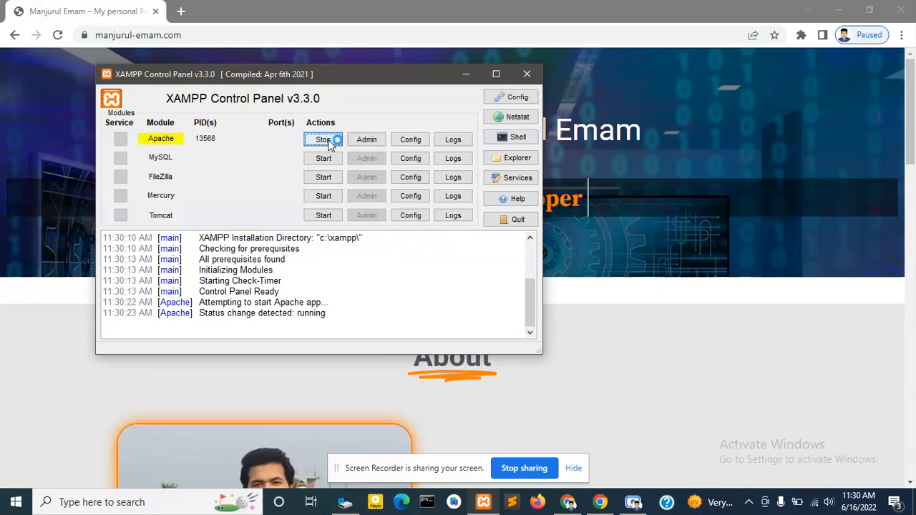
left_click(328, 158)
left_click(329, 157)
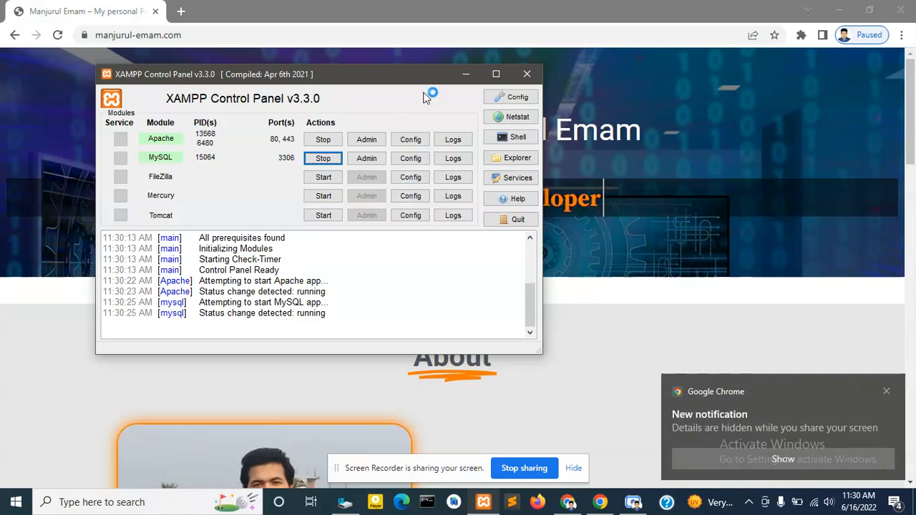
left_click(465, 76)
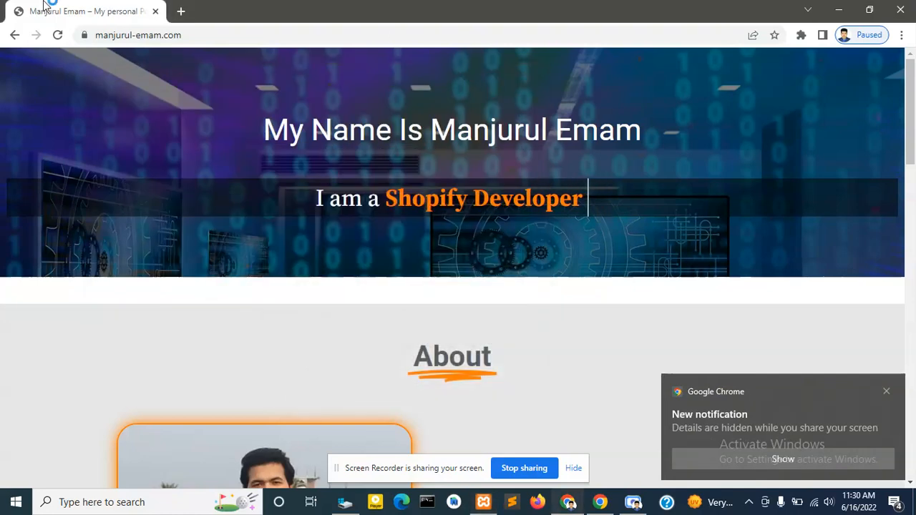
left_click(180, 11)
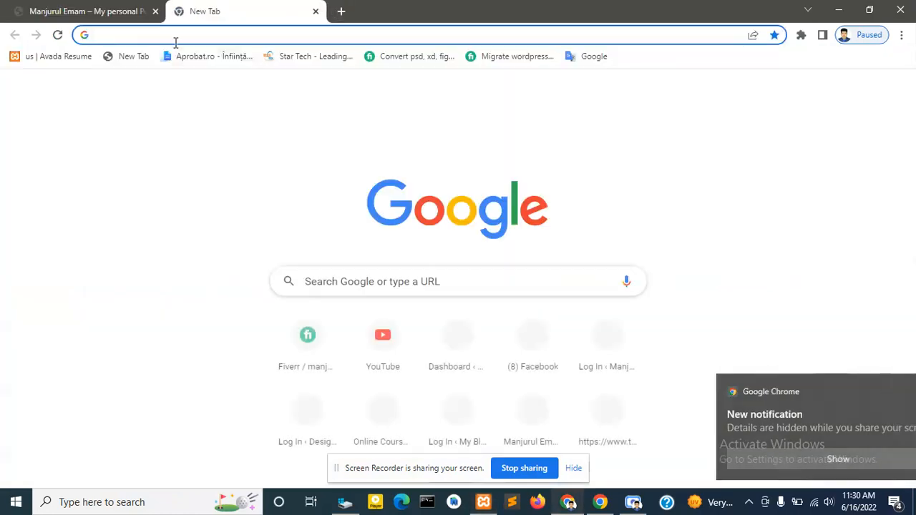
- Replace the mistyped 'pho' with 'lo' in the new Chrome tab's address bar
type("p")
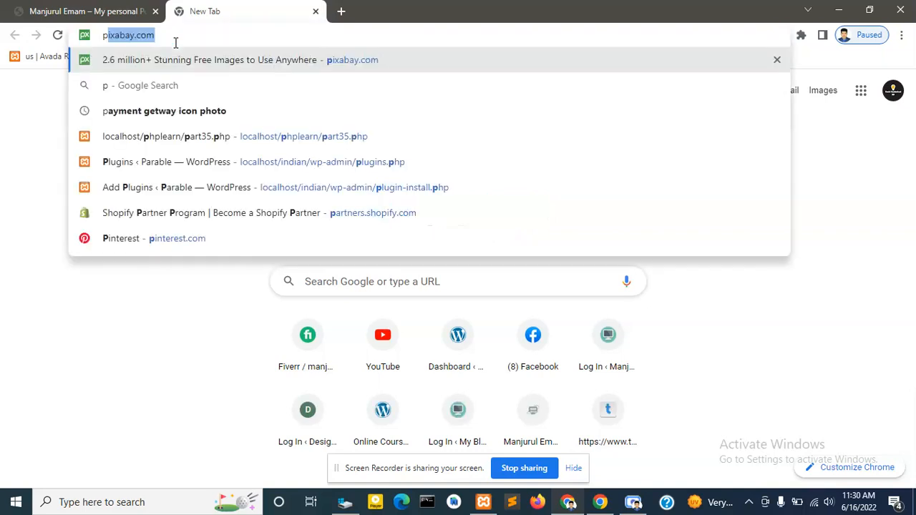
type("ho")
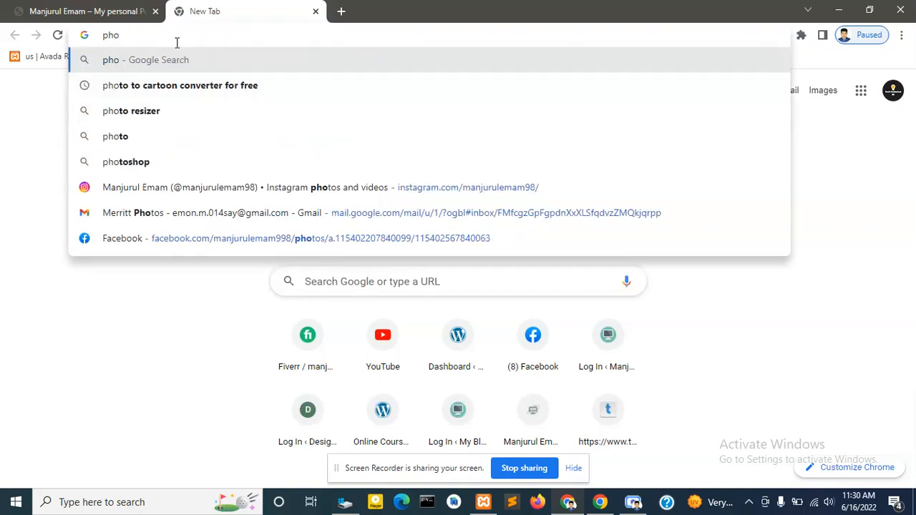
left_click_drag(158, 33, 1, 25)
type("lo")
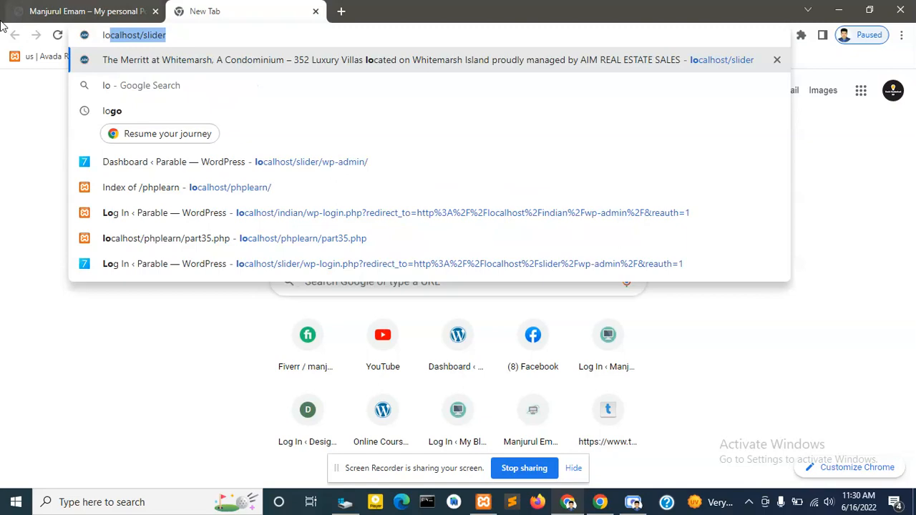
left_click(345, 502)
- Navigate File Explorer to the empty C:\xampp\htdocs\youtube folder, then return to Chrome's address bar
double_click(140, 289)
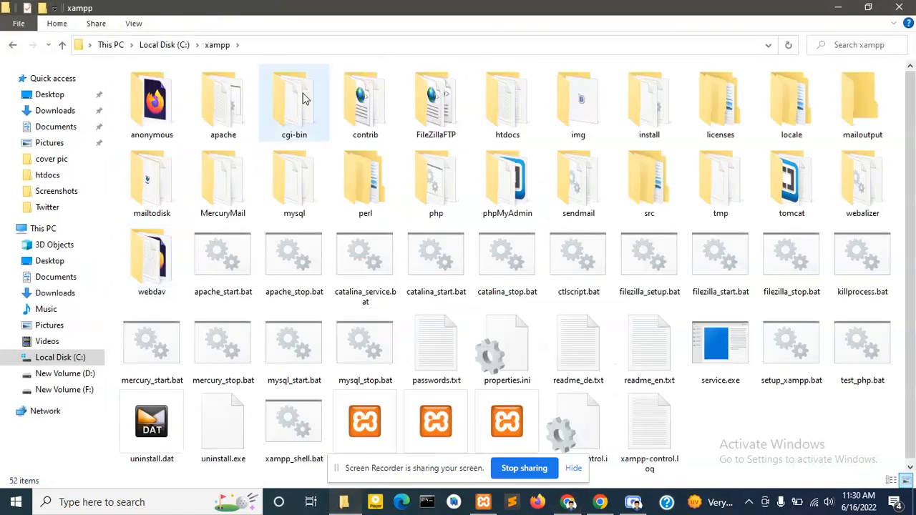
double_click(492, 114)
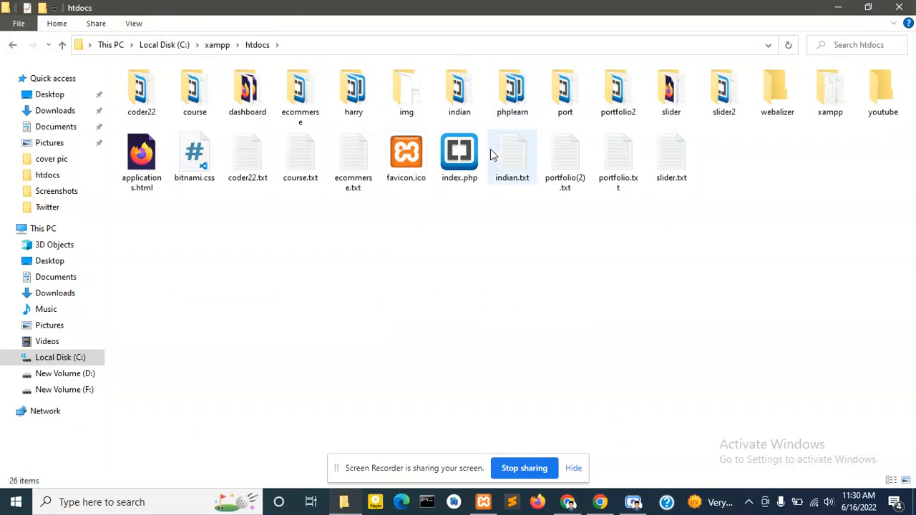
double_click(884, 93)
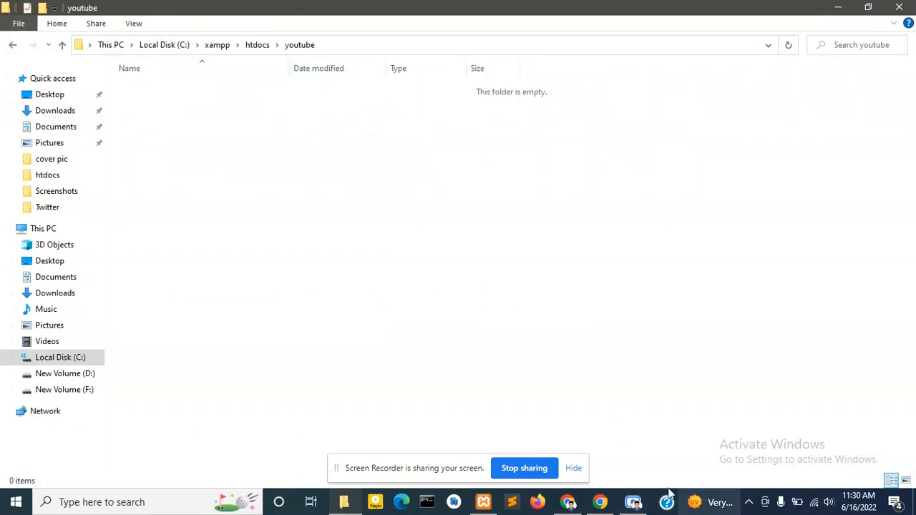
left_click(603, 502)
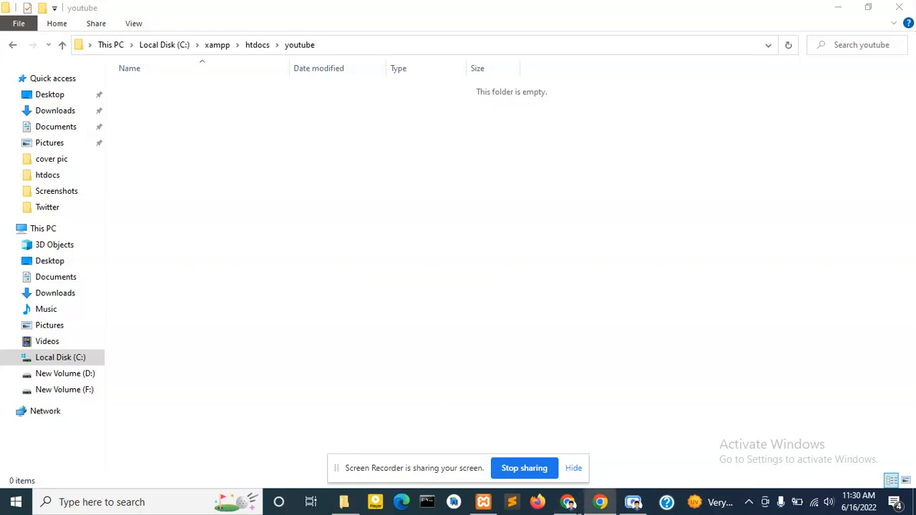
left_click(194, 38)
- Load localhost/youtube in Chrome, showing an empty 'Index of /youtube' listing
key("BackSpace")
key("BackSpace")
key("BackSpace")
key("BackSpace")
key("BackSpace")
key("BackSpace")
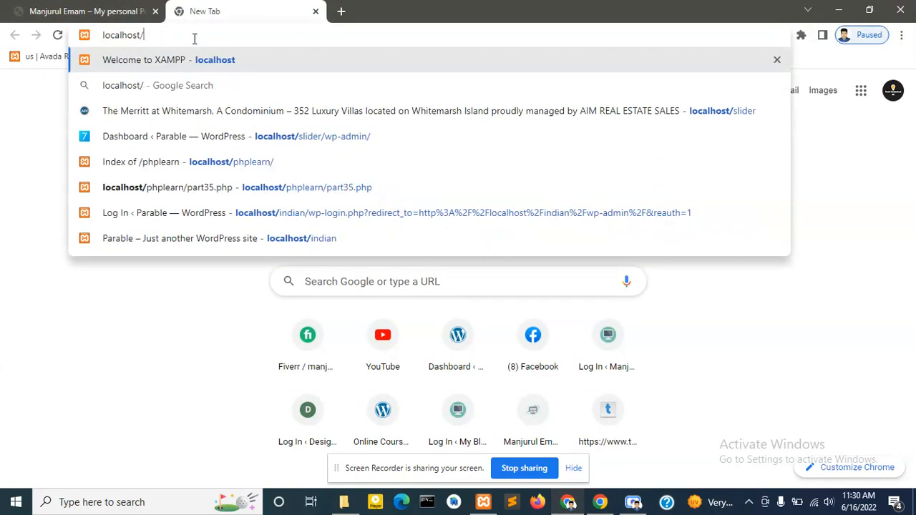
type("y")
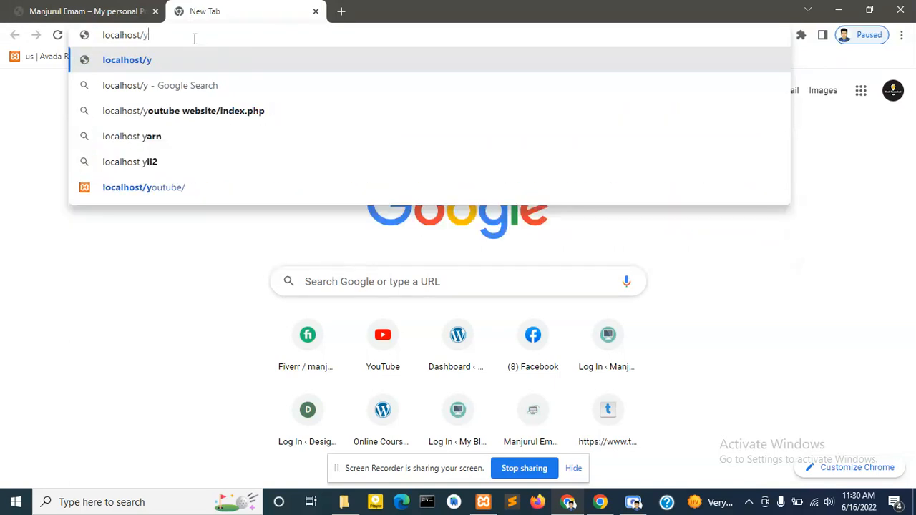
type("outube")
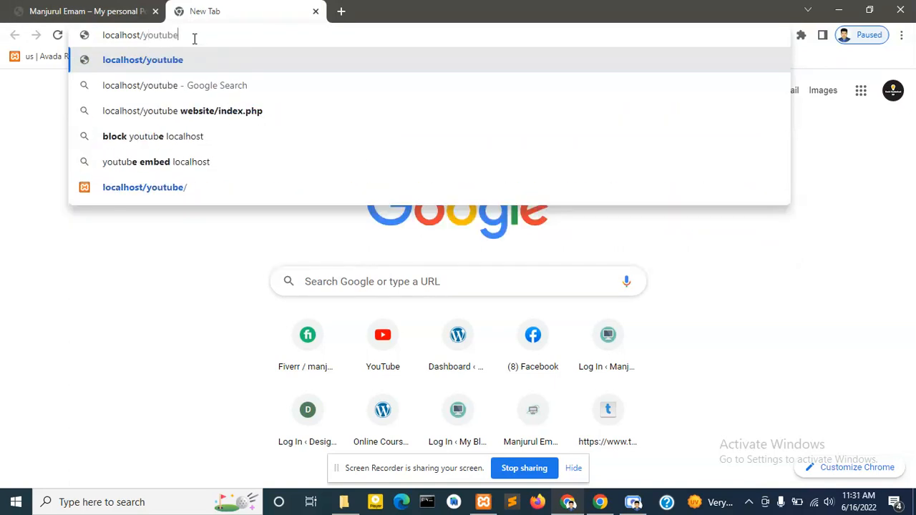
key("Return")
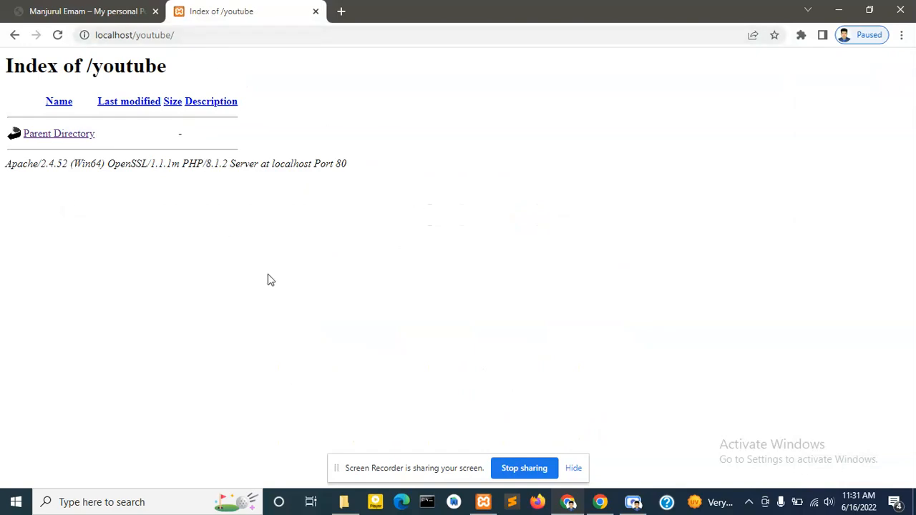
left_click(345, 498)
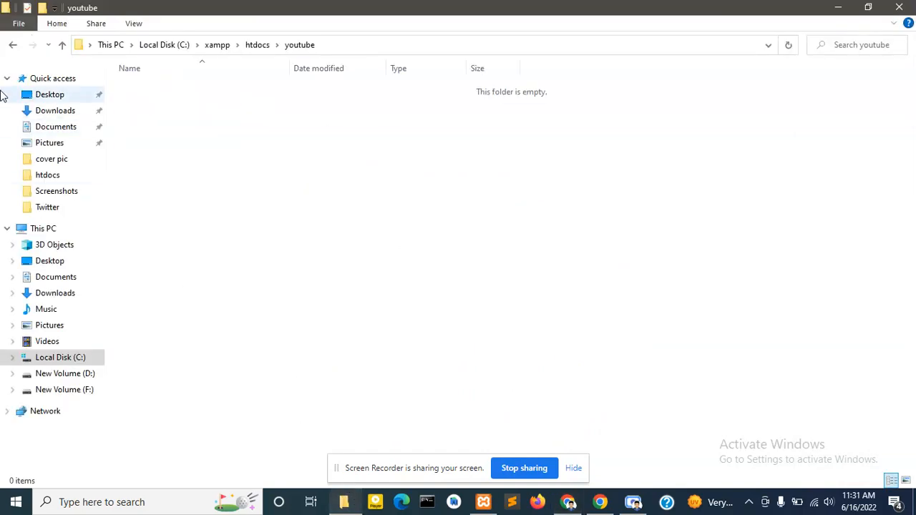
left_click(65, 116)
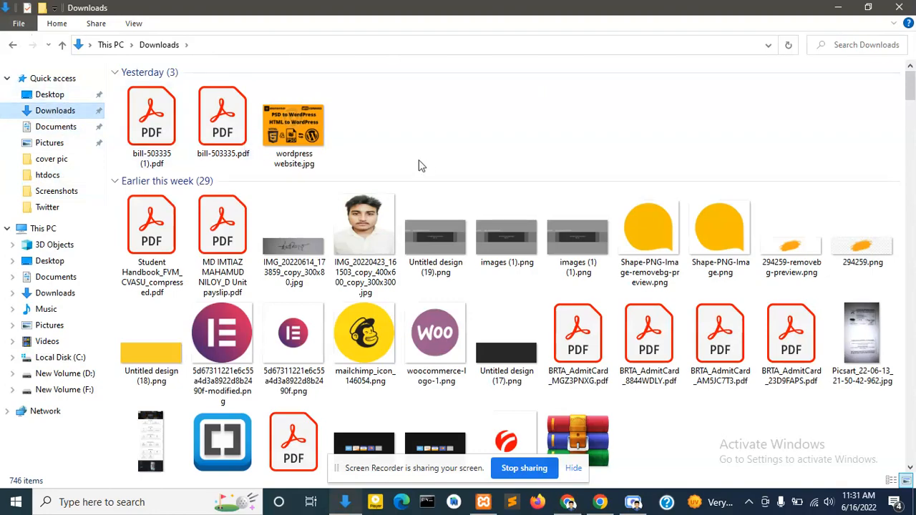
- Extract wordpress-6.0.zip in Downloads to a wordpress-6.0 folder
scroll(703, 245, "down", 2)
scroll(687, 236, "down", 3)
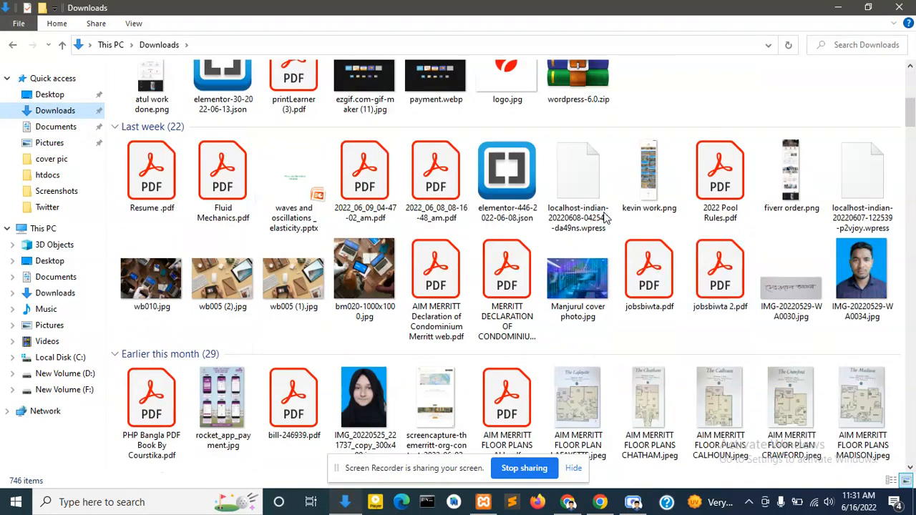
scroll(608, 222, "up", 3)
left_click(565, 324)
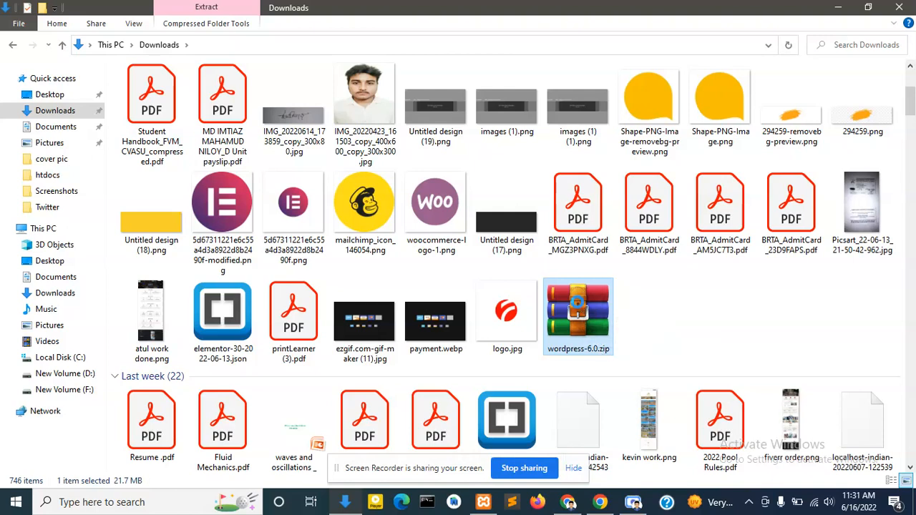
right_click(578, 306)
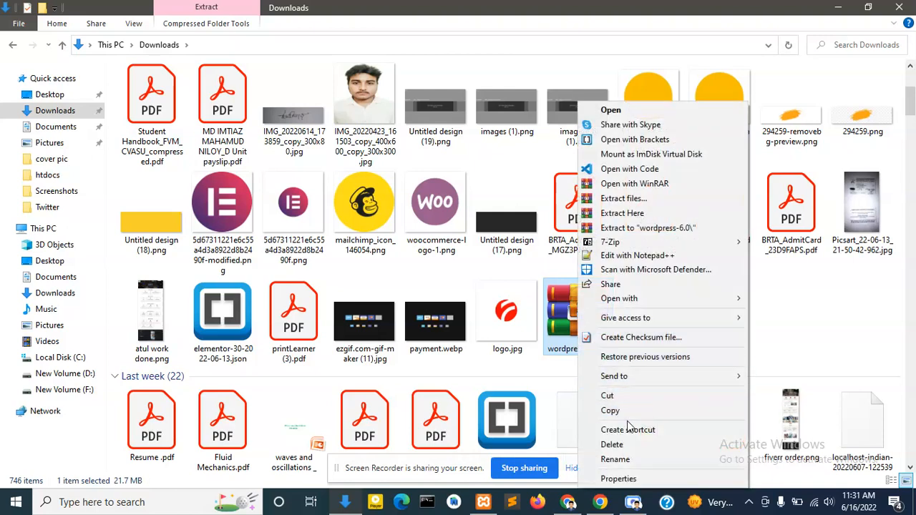
left_click(640, 229)
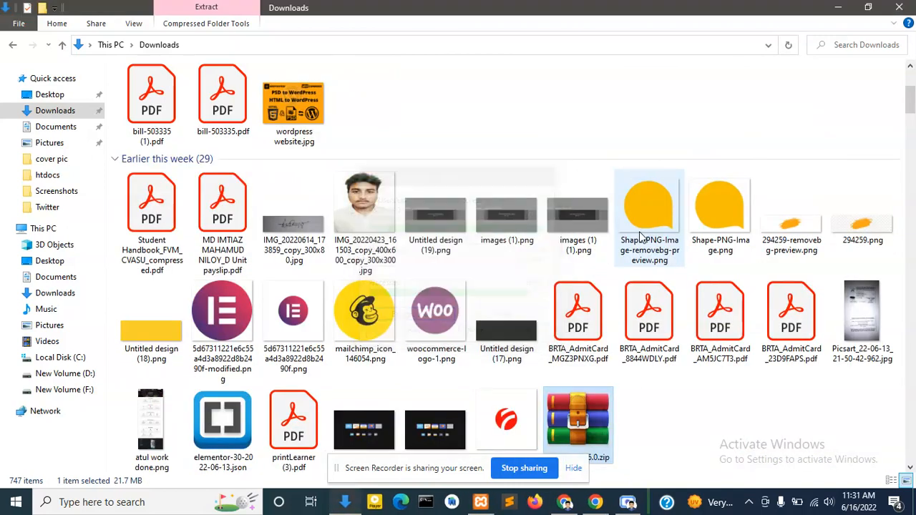
- Open the extracted wordpress-6.0\wordpress folder with its 19 core files
scroll(644, 243, "down", 2)
scroll(703, 254, "up", 3)
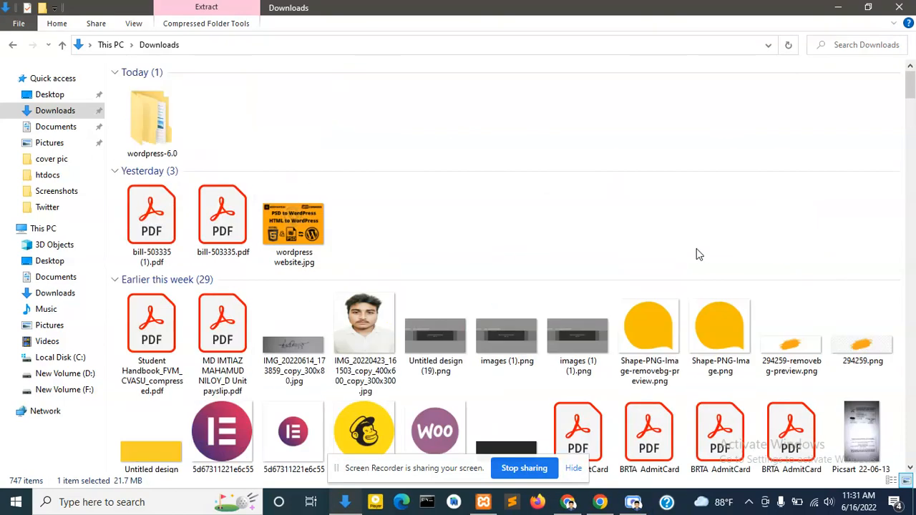
double_click(161, 132)
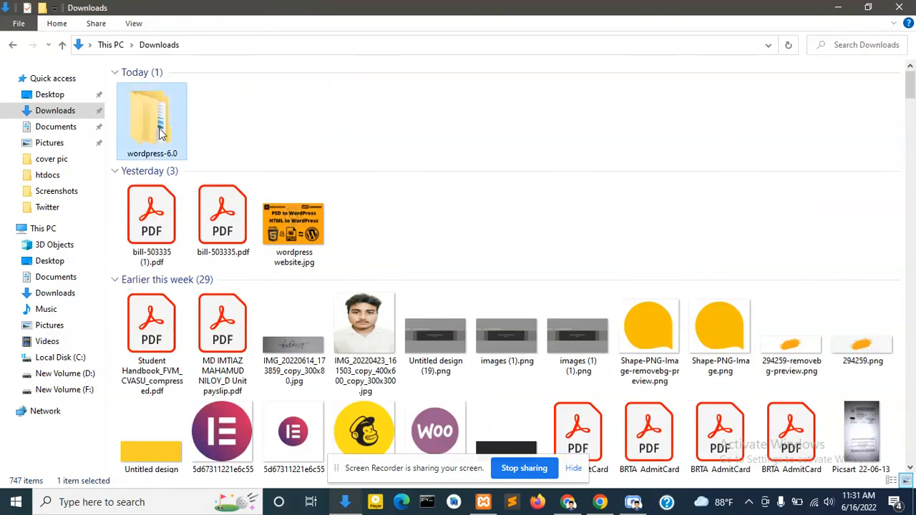
double_click(161, 92)
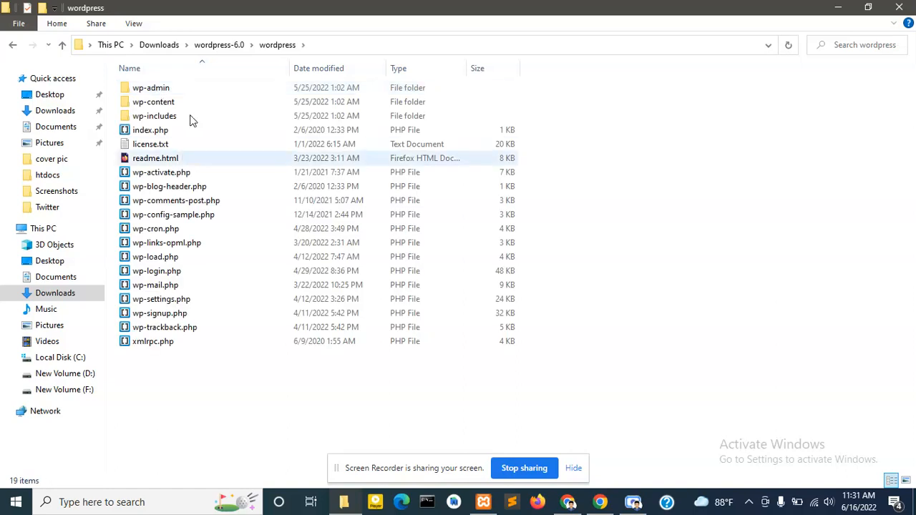
- Move all 19 WordPress files and folders into C:\xampp\htdocs\youtube
left_click_drag(234, 358, 132, 92)
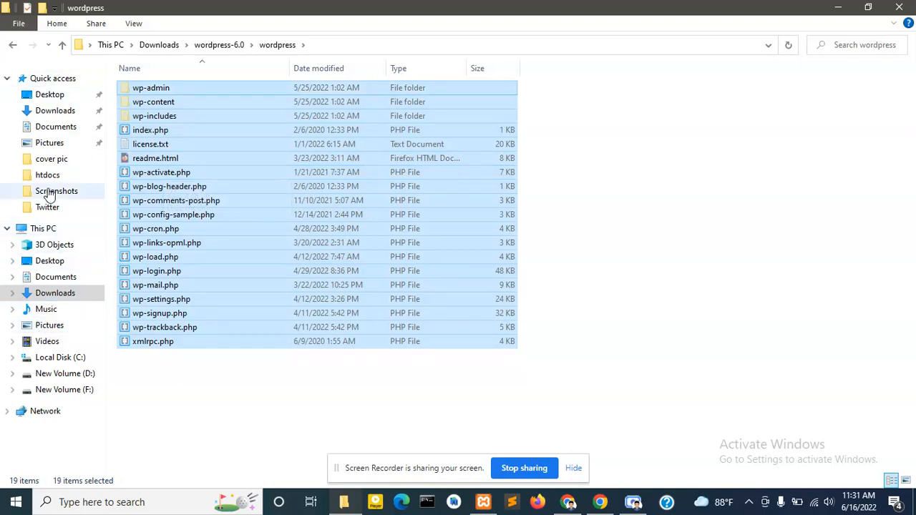
left_click(61, 357)
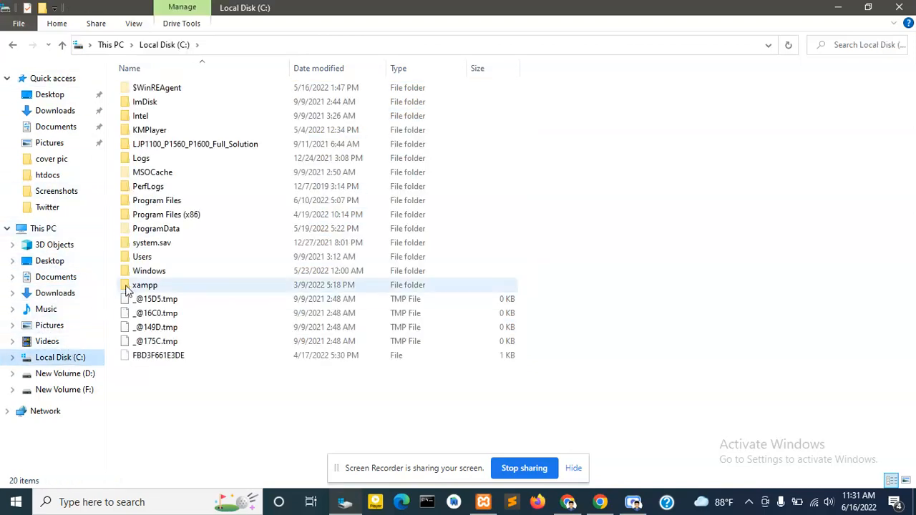
double_click(127, 286)
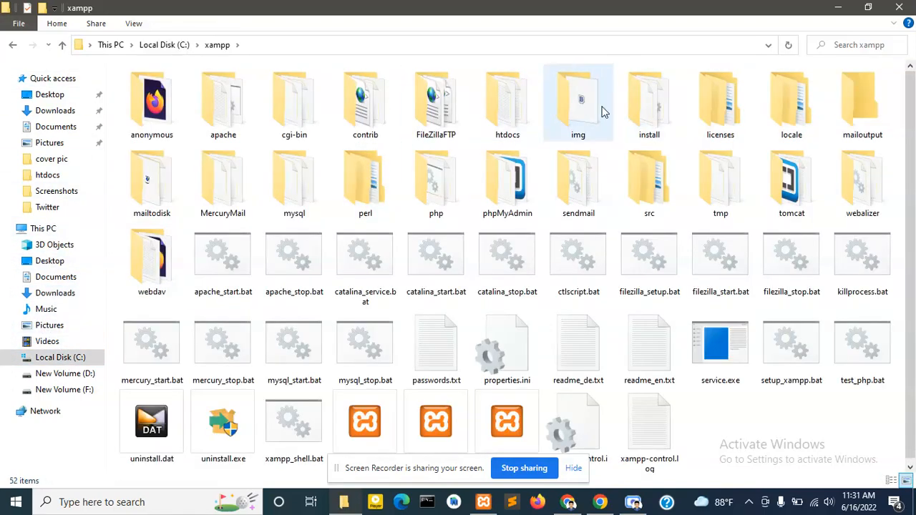
double_click(521, 113)
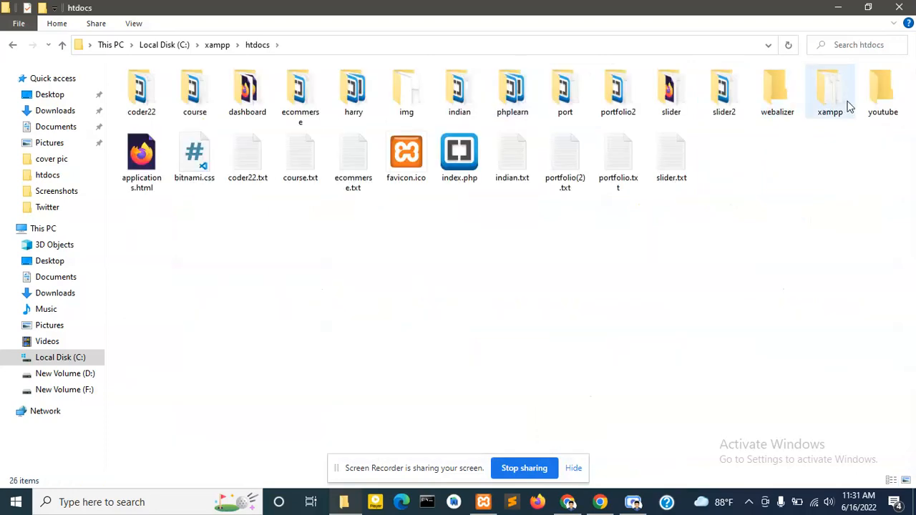
double_click(880, 105)
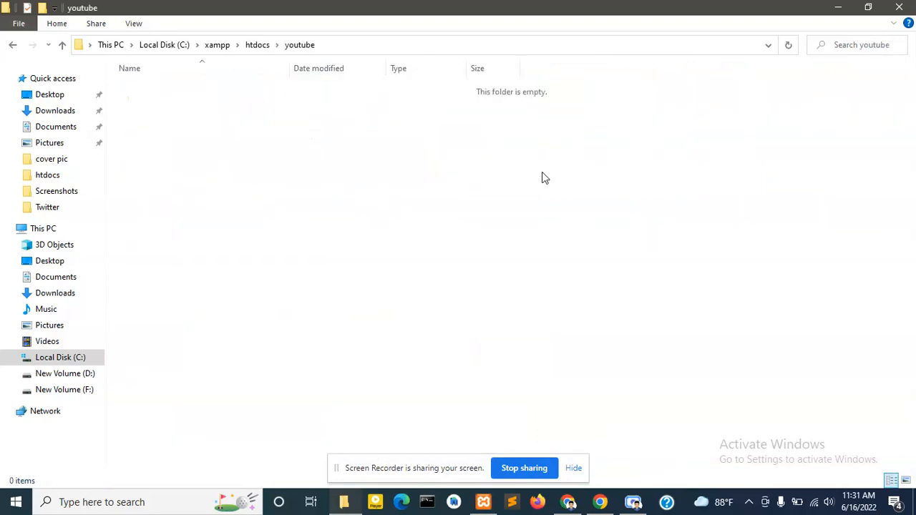
key("alt+Tab")
key("ctrl+v")
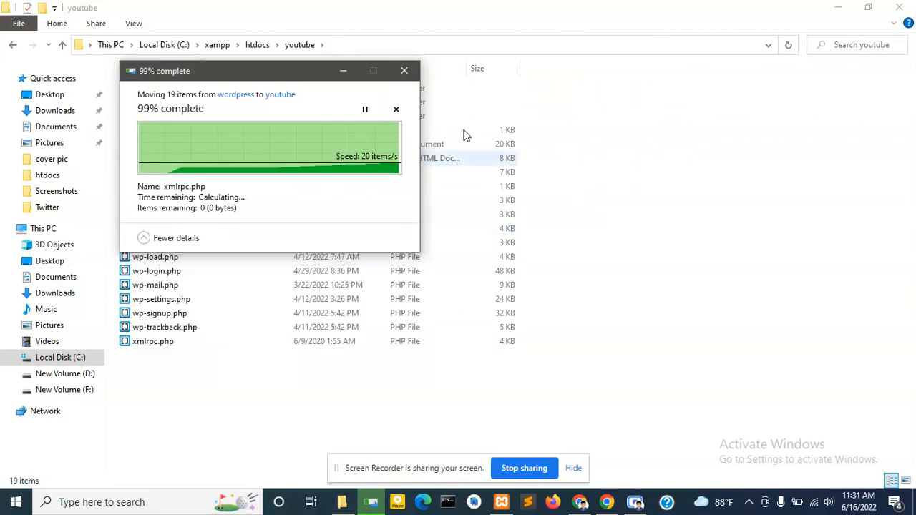
- Reload localhost/youtube and continue the WordPress setup in English (United States)
left_click(571, 500)
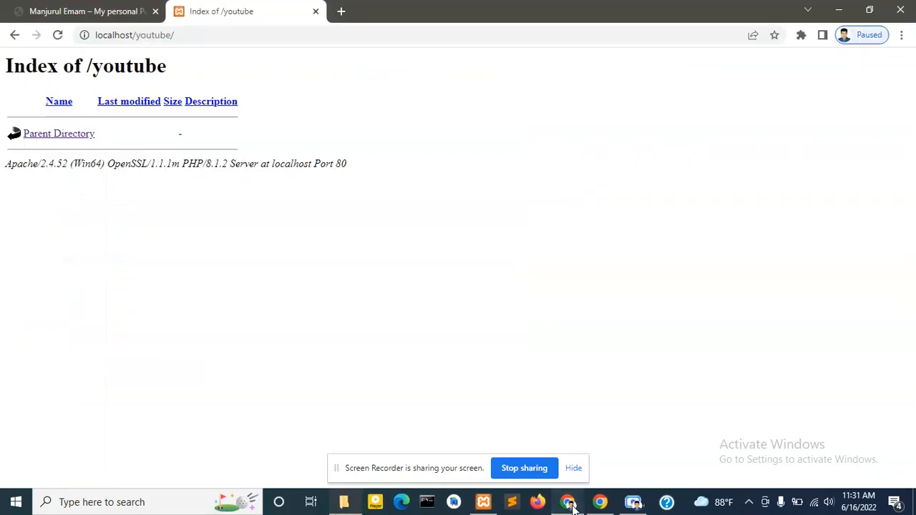
left_click(59, 40)
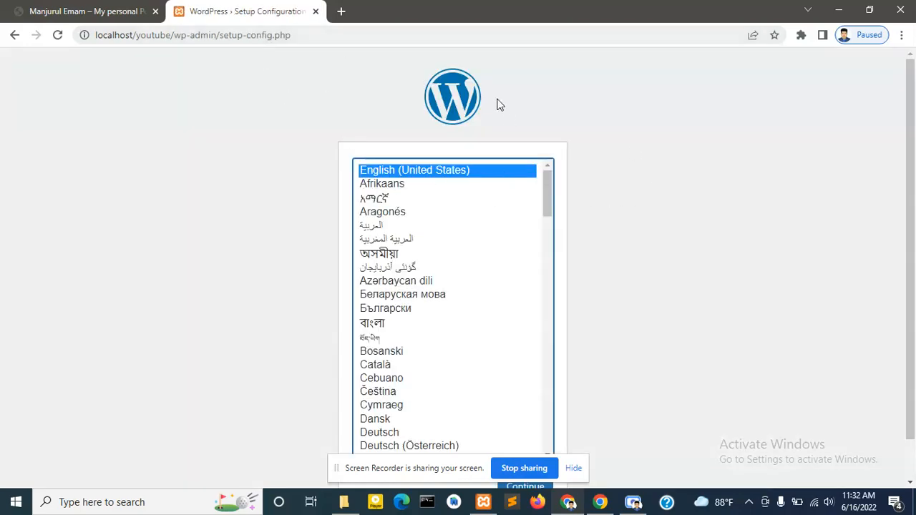
scroll(496, 104, "down", 1)
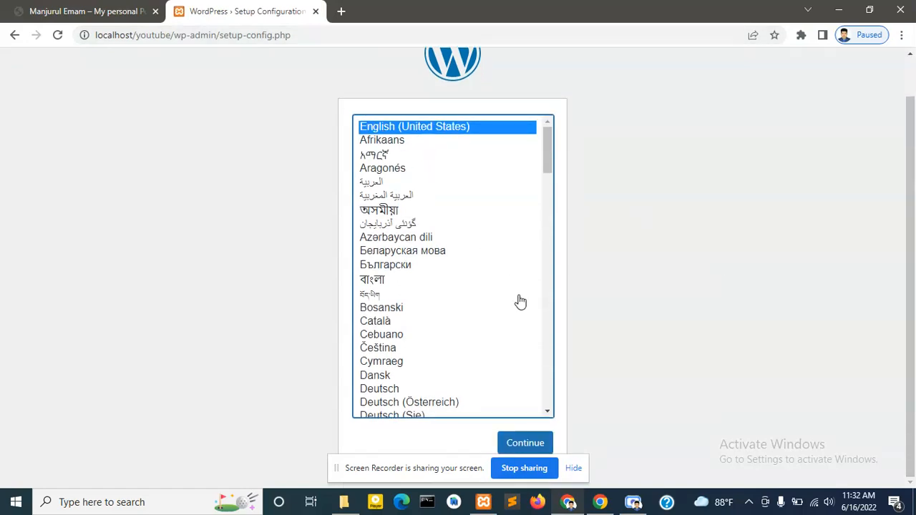
left_click(527, 443)
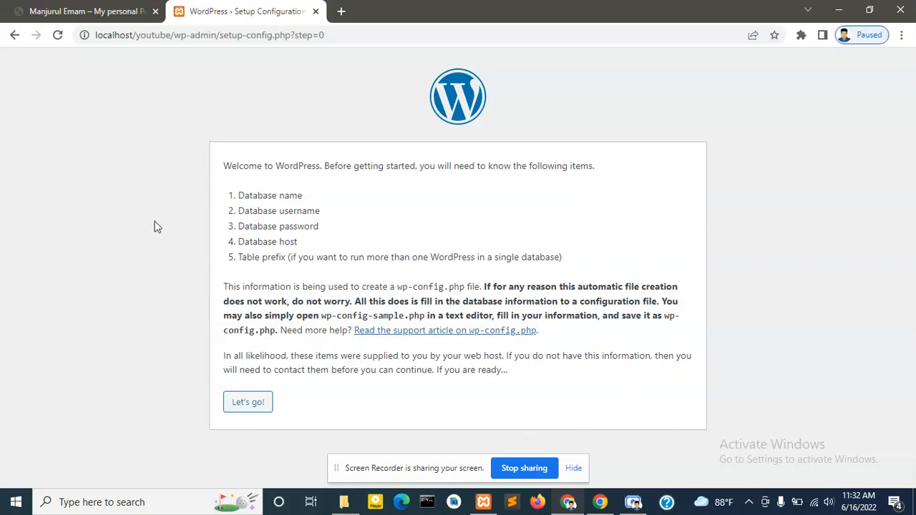
- Select the welcome page's list of required database details and go back up to htdocs
left_click_drag(222, 196, 285, 273)
key("ctrl+c")
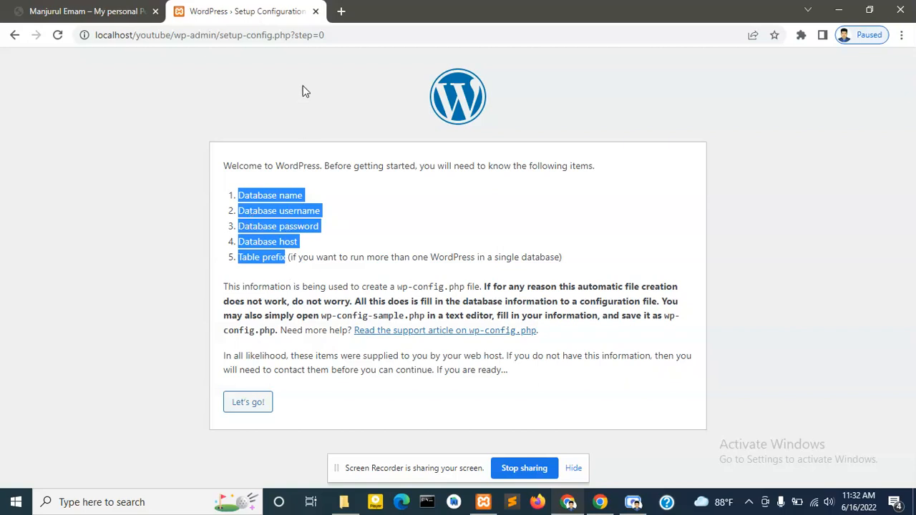
left_click(344, 502)
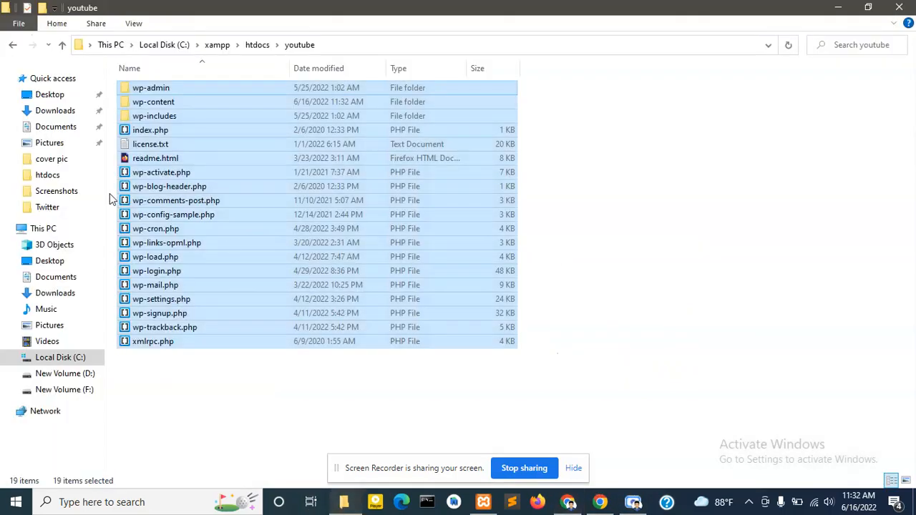
left_click(62, 44)
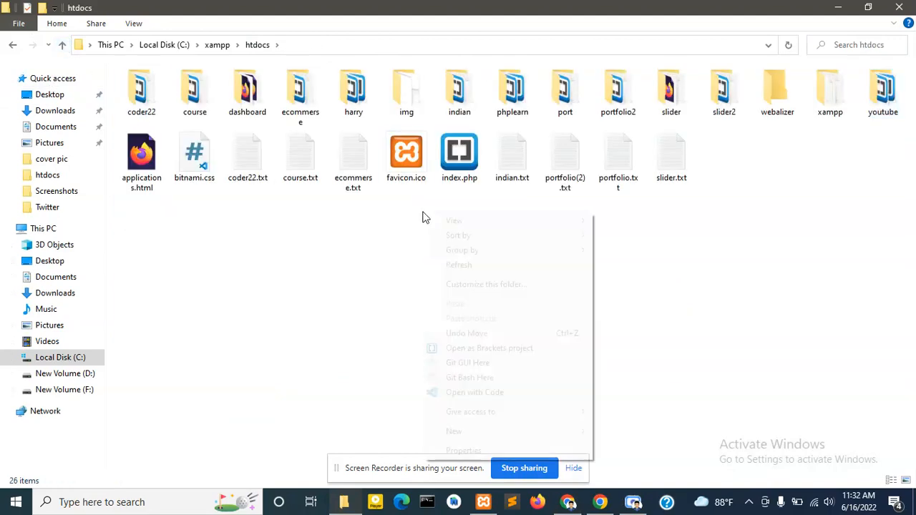
- Create a new text document named Youtube.txt in htdocs and open it in Notepad
right_click(422, 216)
mouse_move(493, 431)
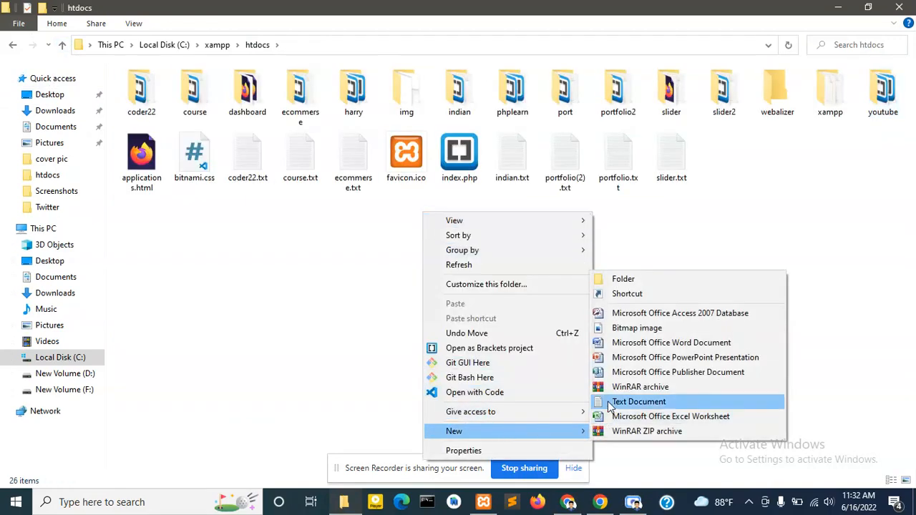
left_click(639, 402)
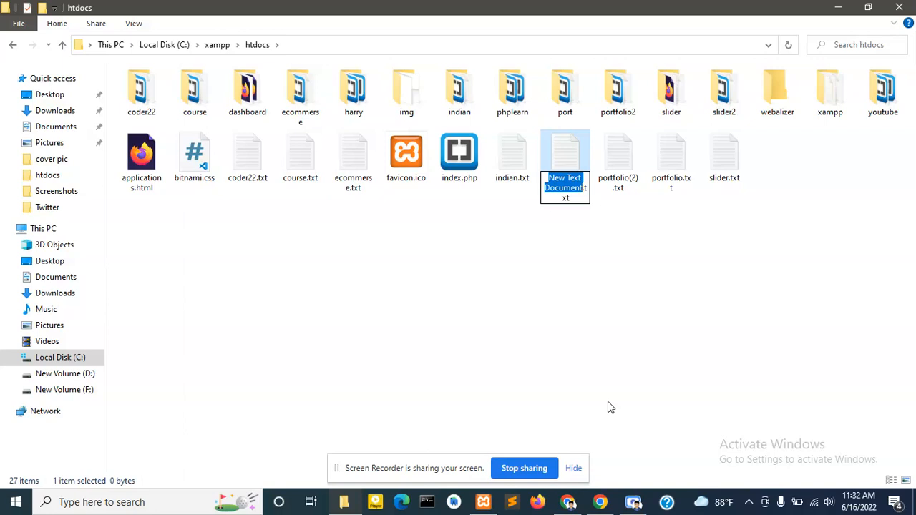
type("Yiuy")
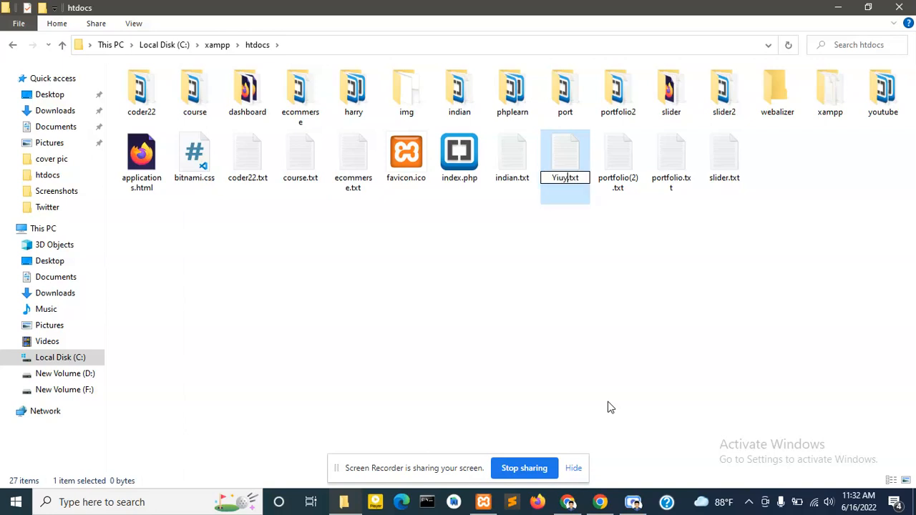
key("BackSpace")
key("BackSpace")
key("BackSpace")
type("outube")
key("Return")
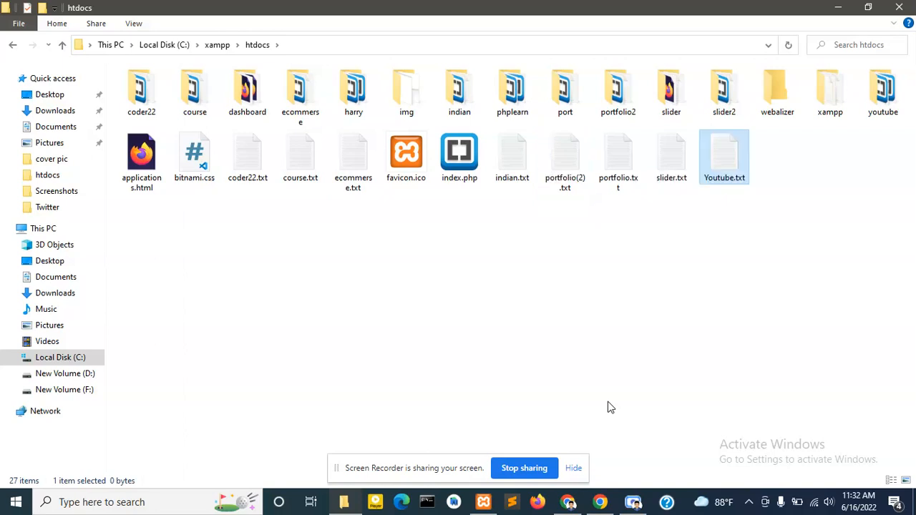
double_click(737, 170)
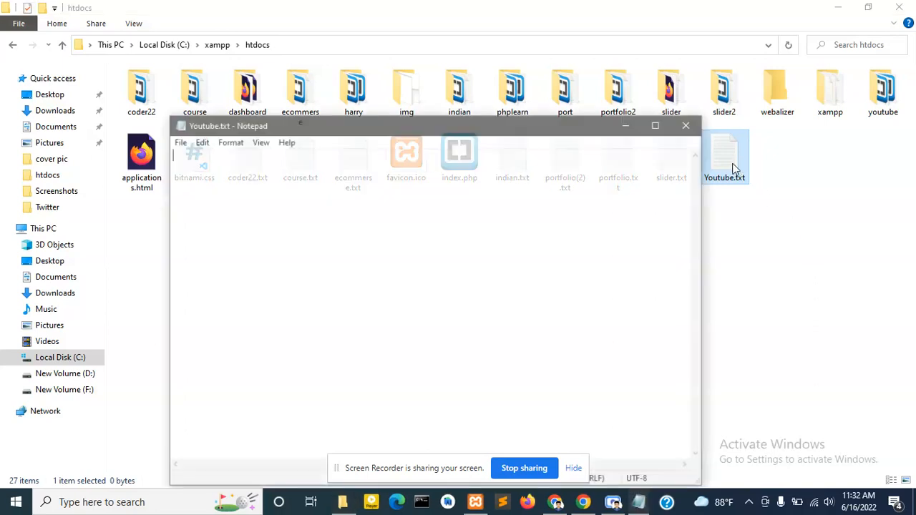
- Write a Database heading in Youtube.txt, paste the required database details list, and save
left_click(575, 508)
left_click(556, 505)
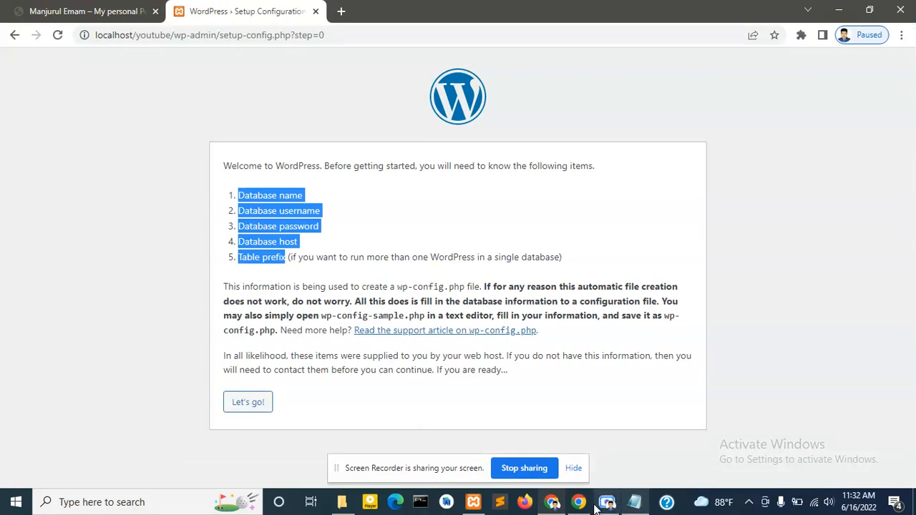
left_click(634, 501)
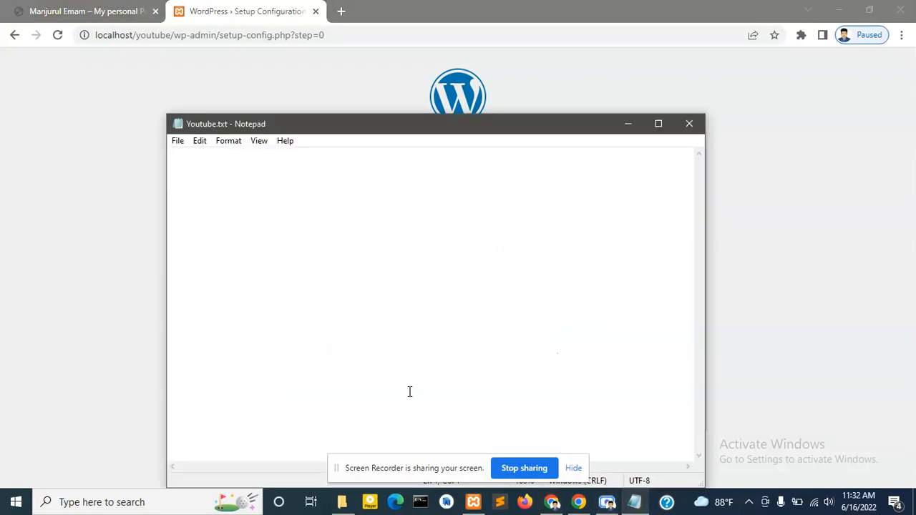
type("Database")
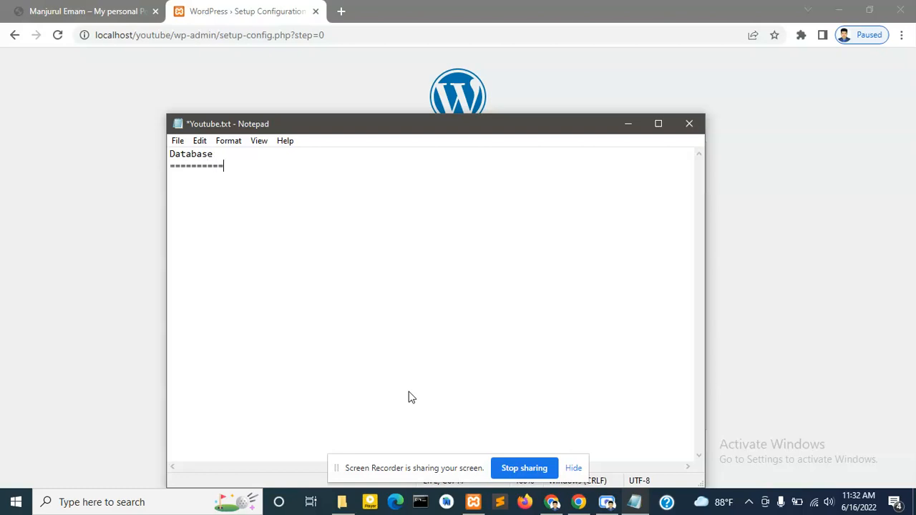
key("ctrl+v")
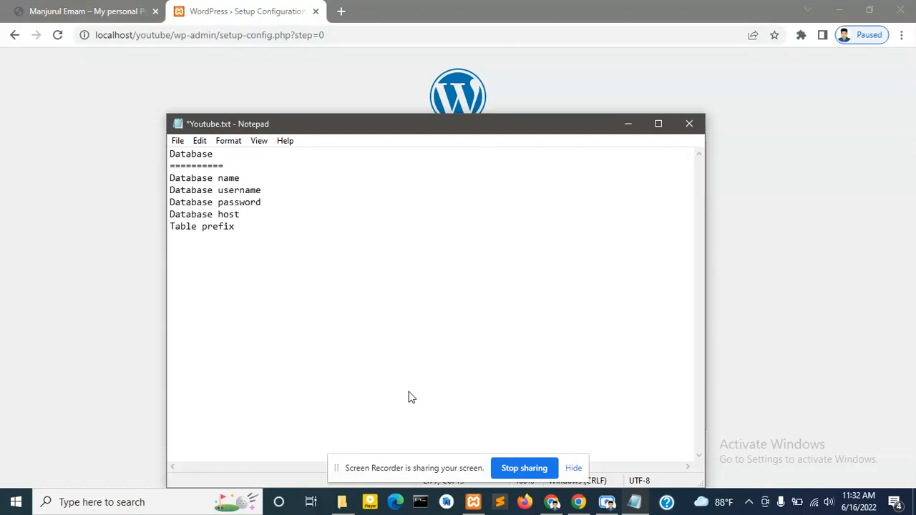
key("ctrl+s")
left_click(257, 177)
key("ctrl+s")
- Open localhost/phpmyadmin in a new Chrome tab
left_click(346, 13)
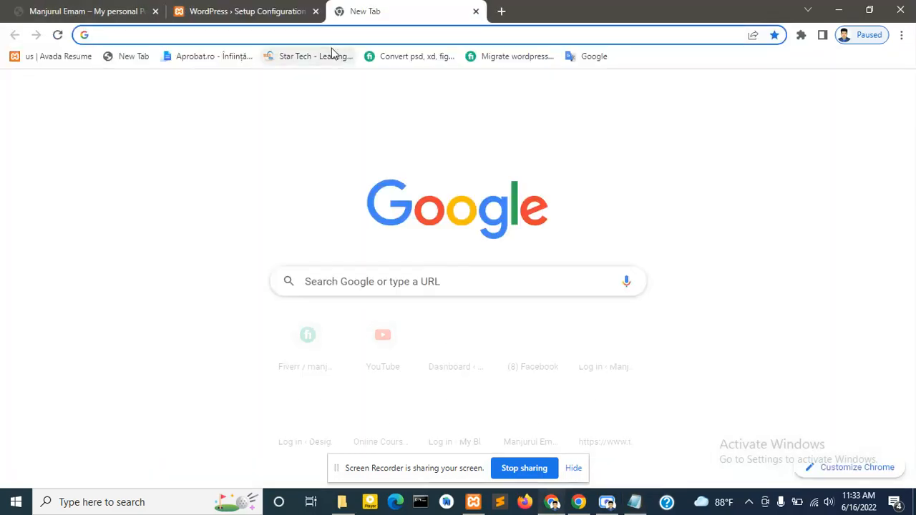
type("lo")
key("Right")
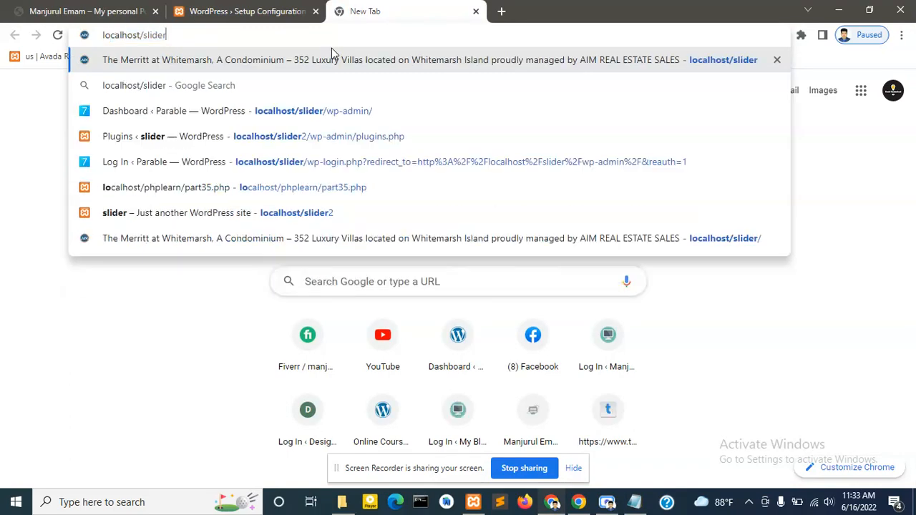
key("BackSpace")
key("BackSpace")
key("BackSpace")
key("BackSpace")
key("BackSpace")
key("BackSpace")
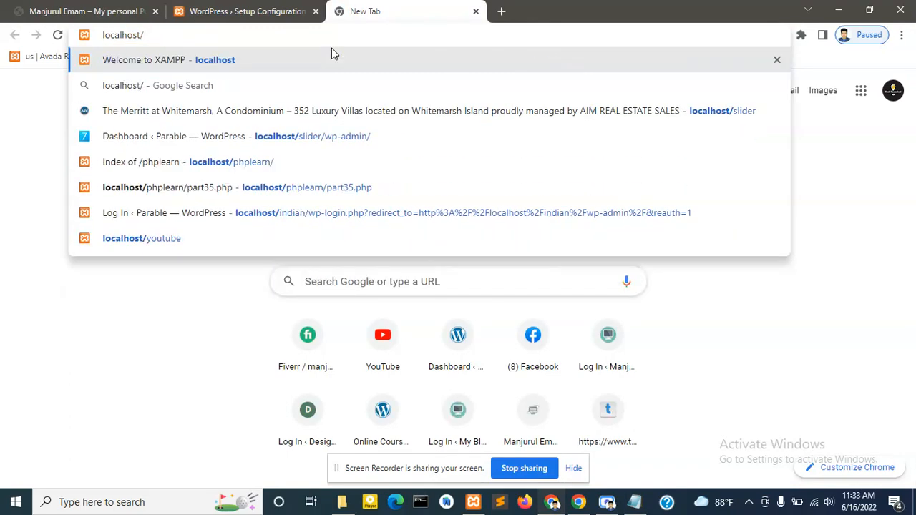
type("php")
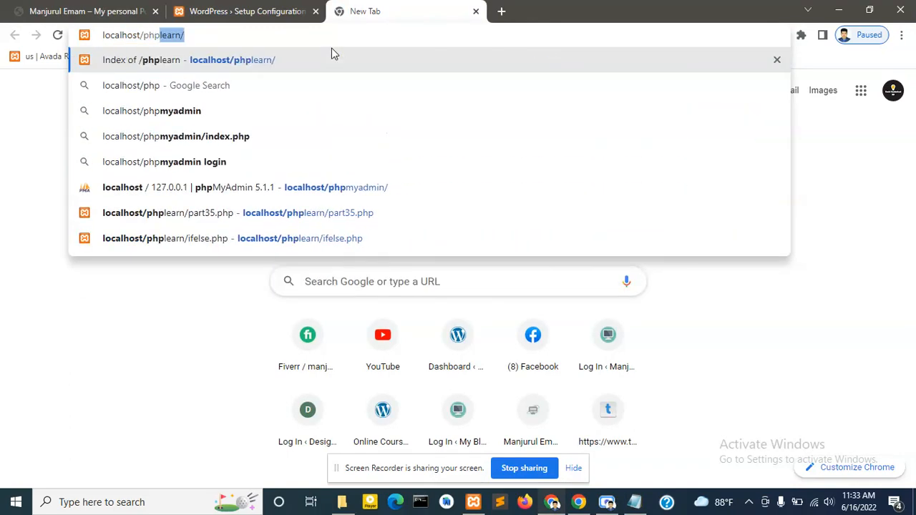
type("m")
key("Return")
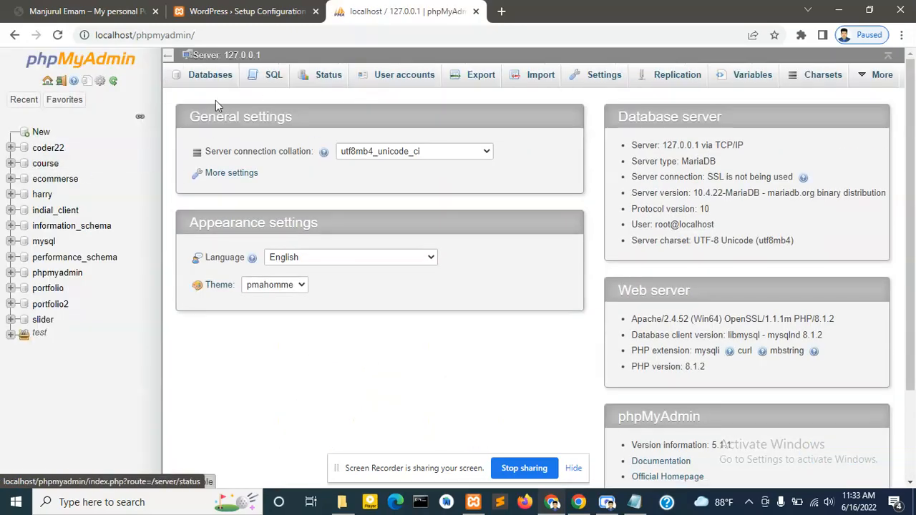
- Enter lowercase 'youtube' as the new database name and copy it
left_click(41, 133)
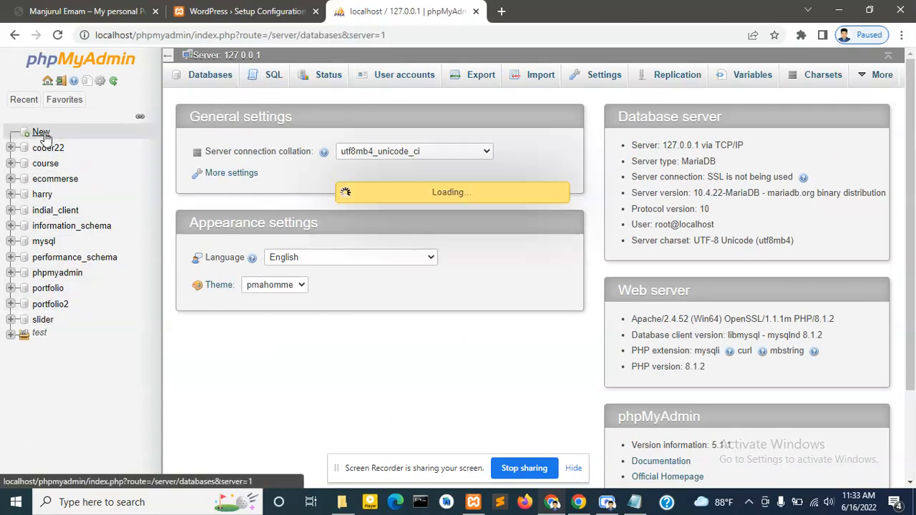
left_click(245, 165)
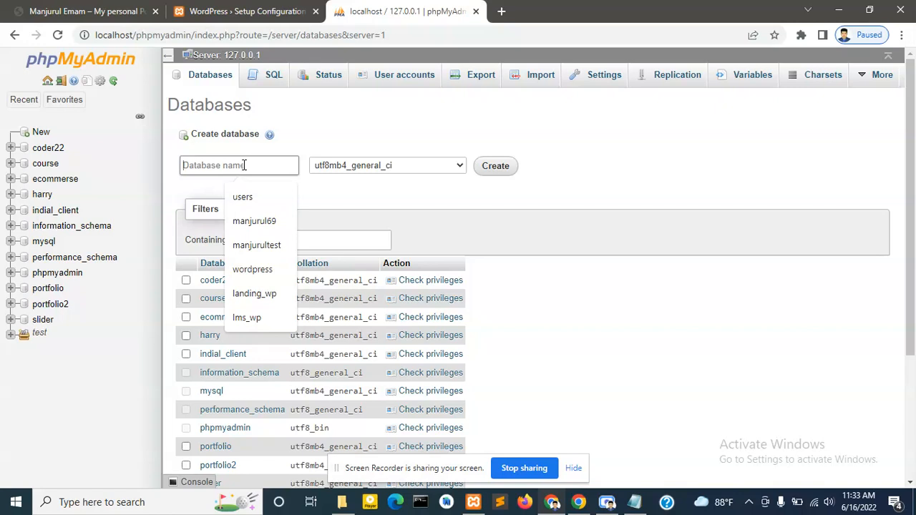
type("Youtube")
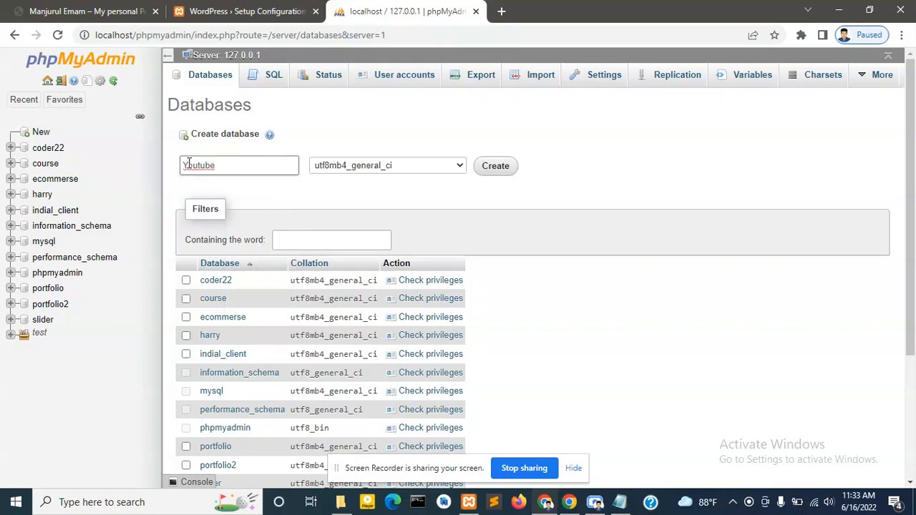
left_click(190, 169)
key("BackSpace")
type("y")
double_click(209, 160)
key("ctrl+c")
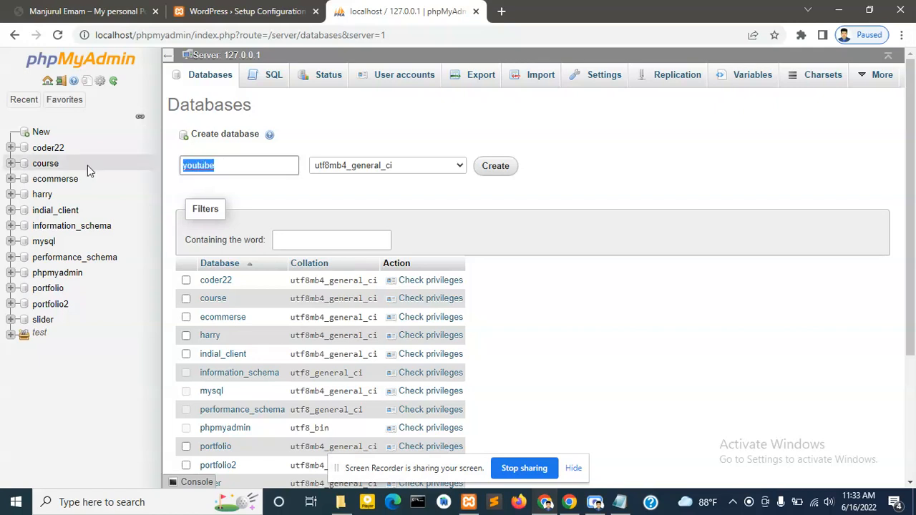
- Paste youtube after Database name in the notes, then create and open the youtube database
left_click(620, 502)
key("ctrl+v")
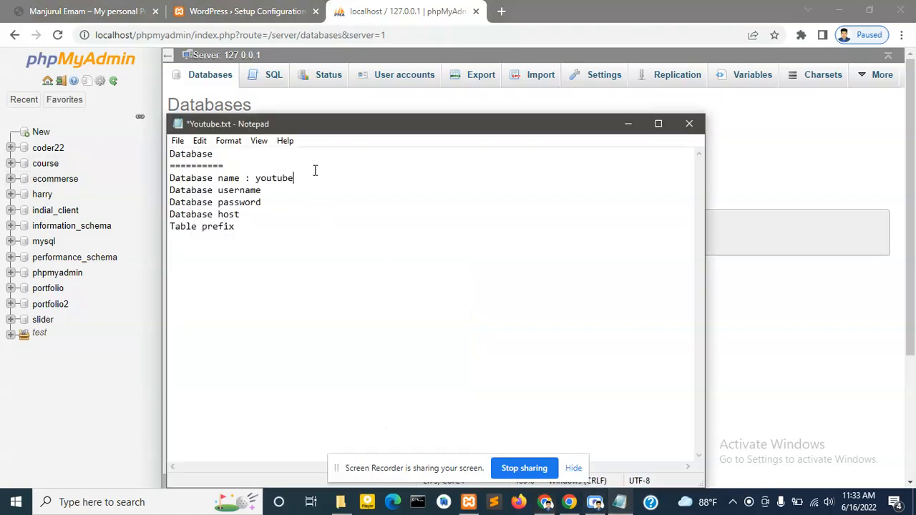
left_click(544, 501)
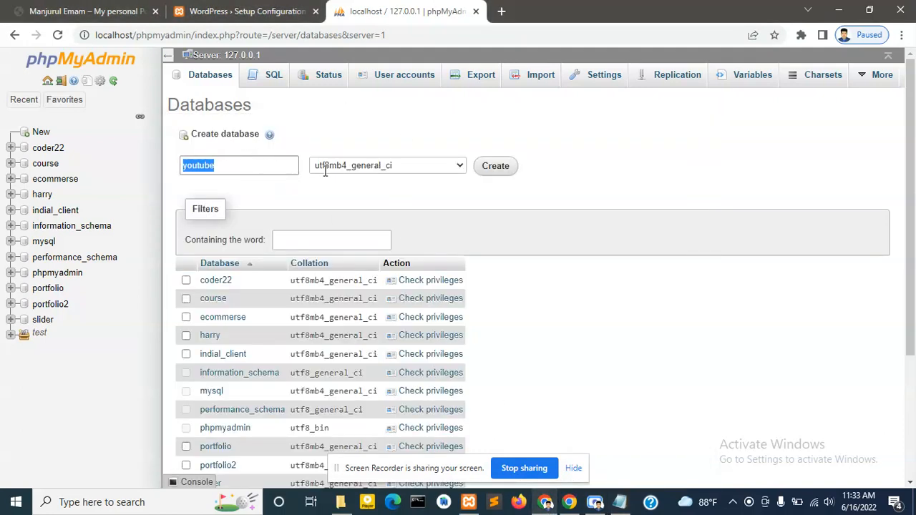
left_click(496, 166)
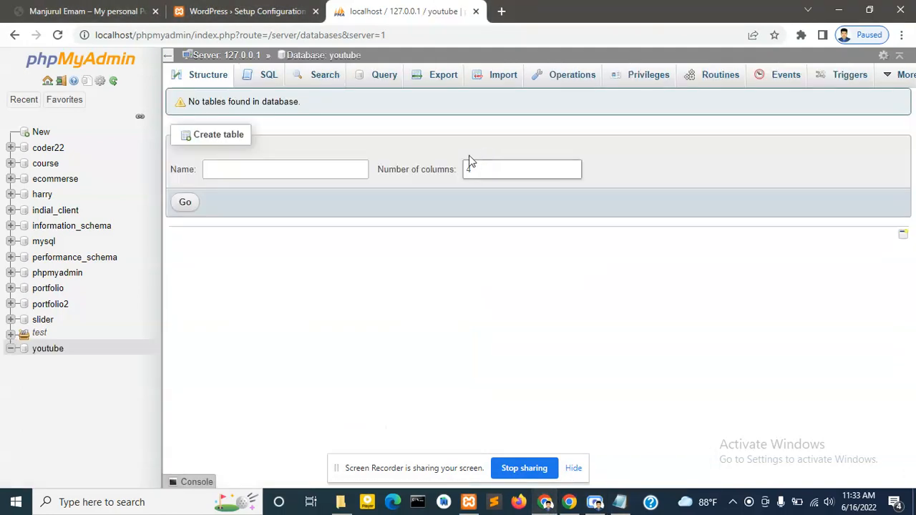
left_click(37, 352)
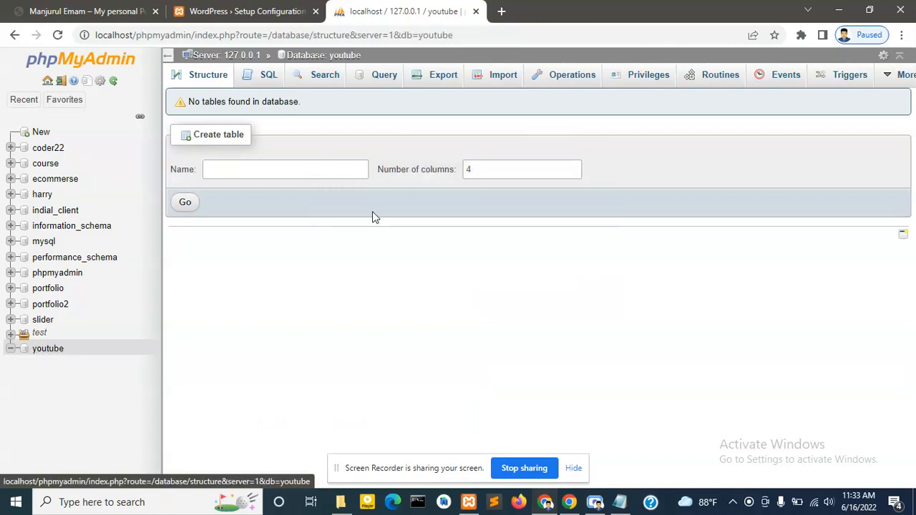
- Start a new phpMyAdmin user account with a user name, host Local and a generated strong password
left_click(637, 84)
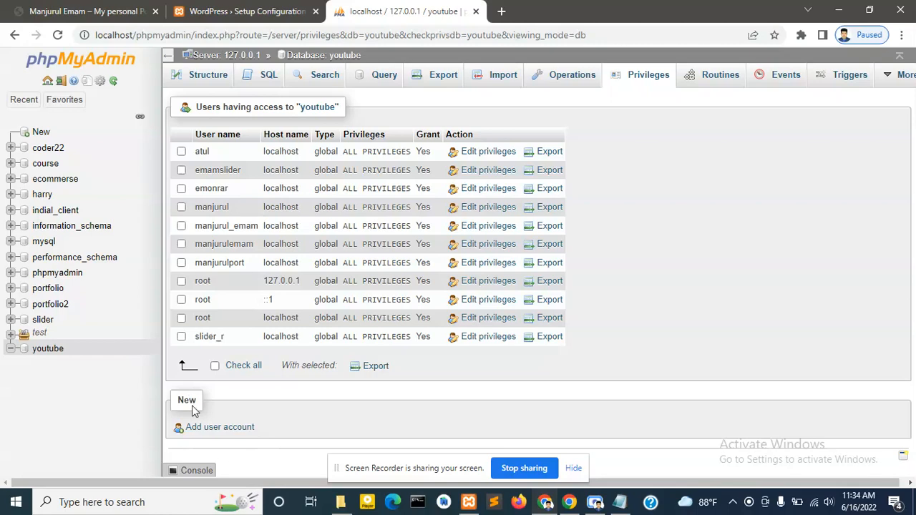
left_click(233, 430)
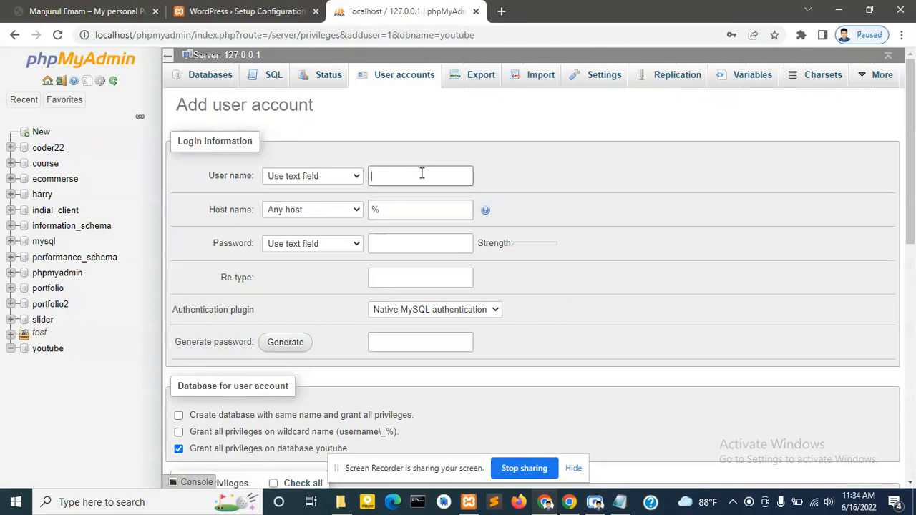
type("manjurul")
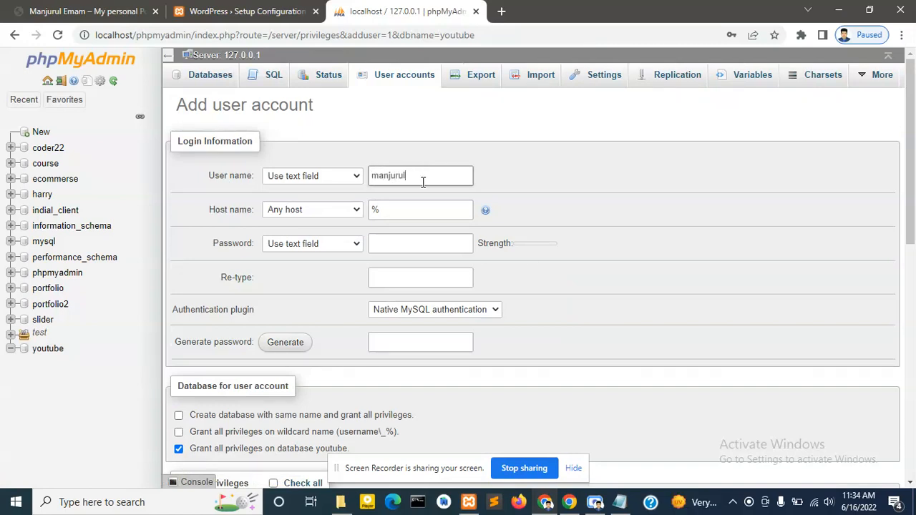
left_click(343, 213)
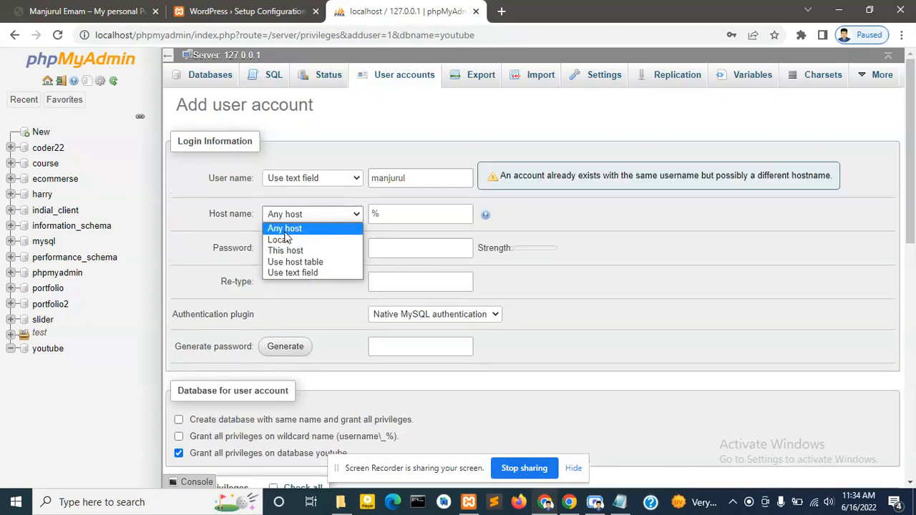
left_click(330, 237)
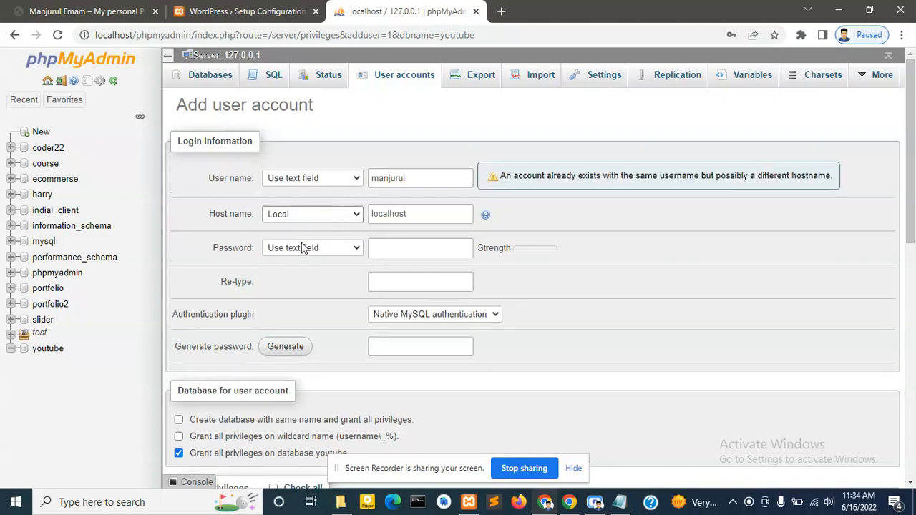
left_click(276, 350)
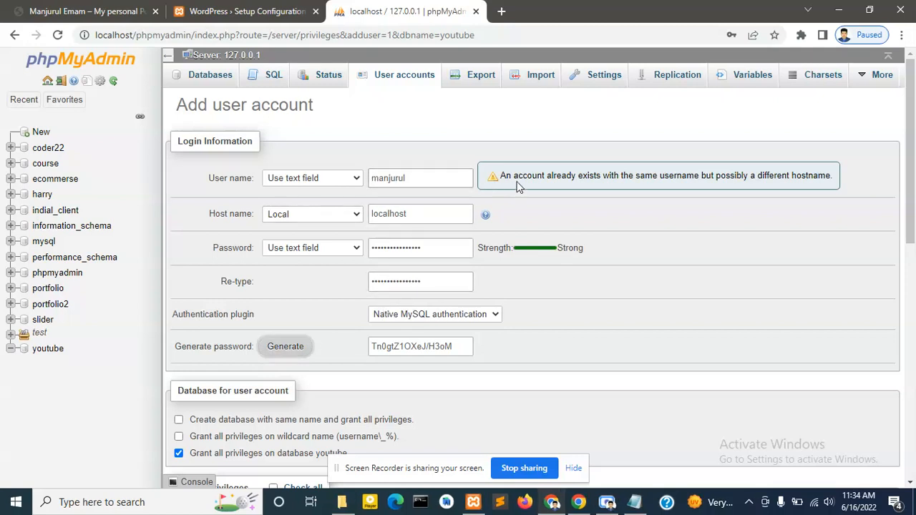
- Prefix the user name with 'you' and select the full name for copying
left_click(403, 181)
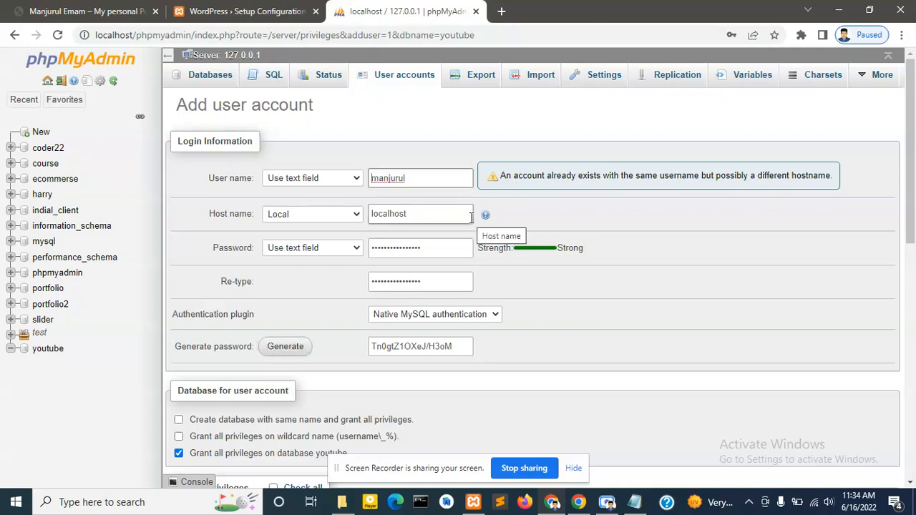
type("you")
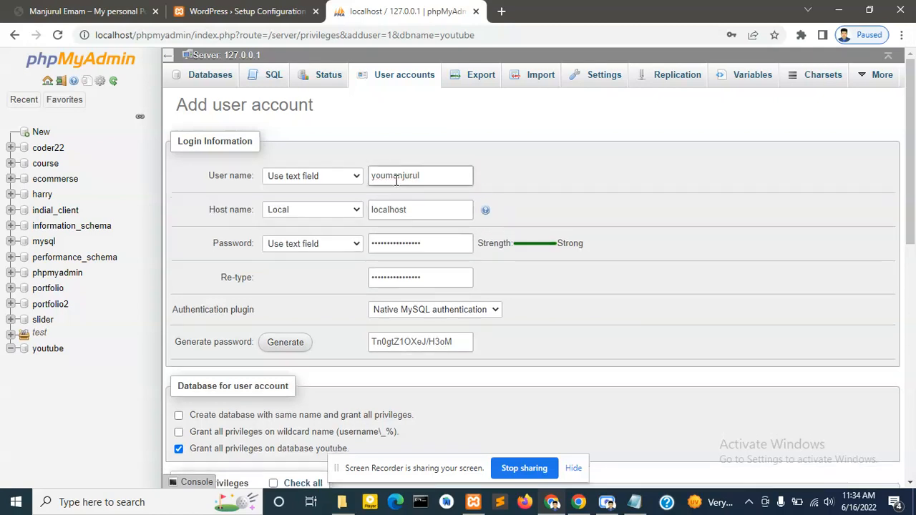
double_click(430, 175)
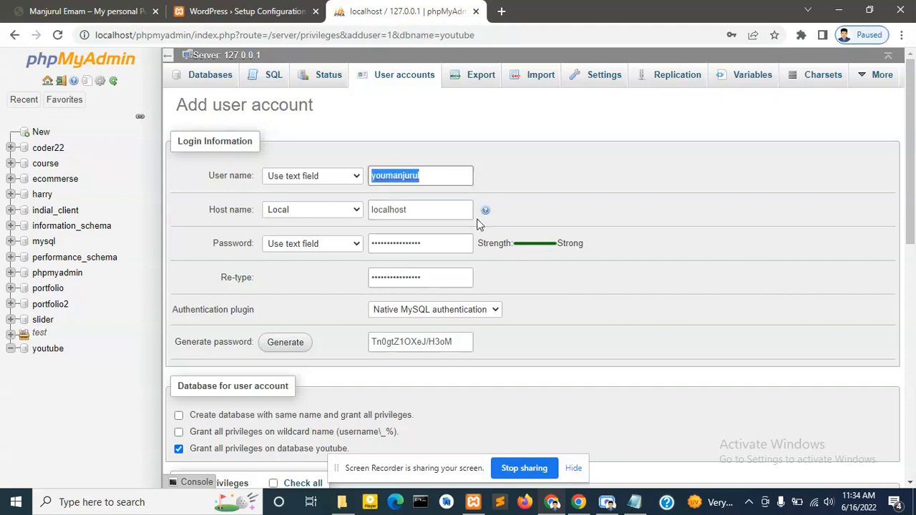
- Record the database user name and the generated password in Youtube.txt
left_click(634, 503)
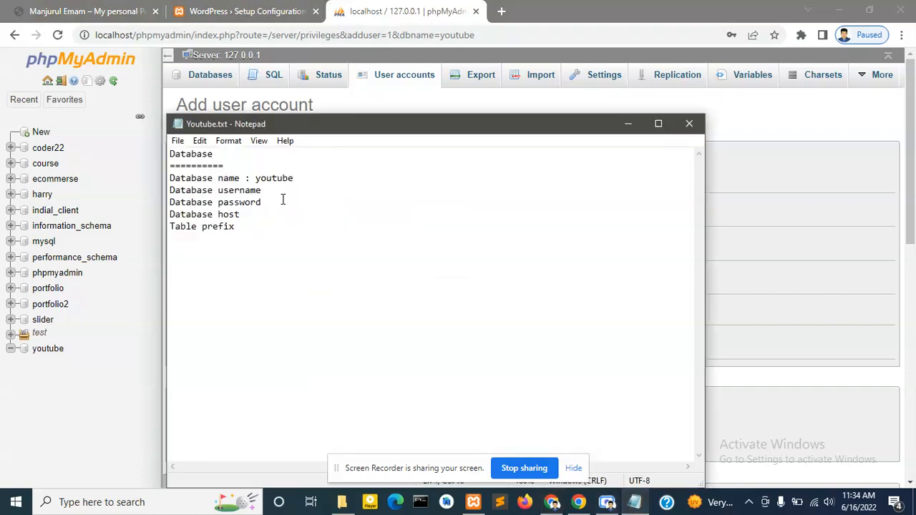
type(": youmanjurul")
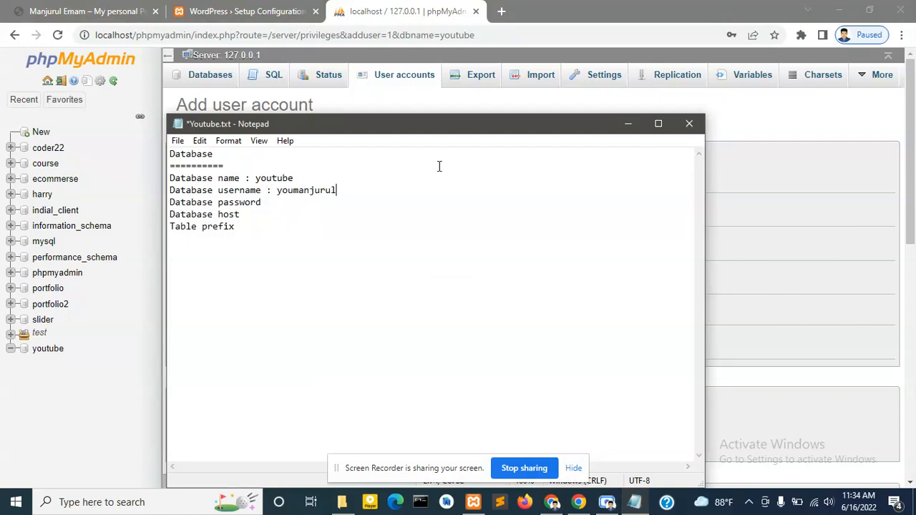
left_click(628, 124)
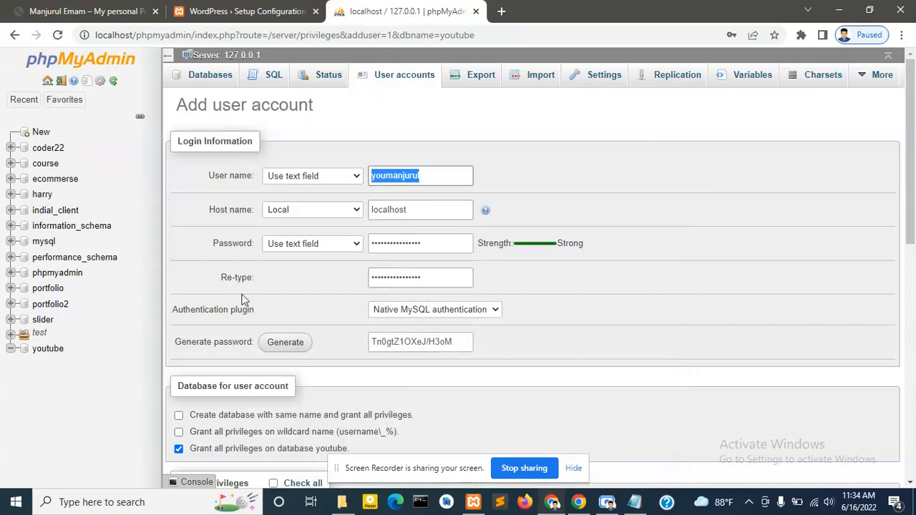
left_click(417, 340)
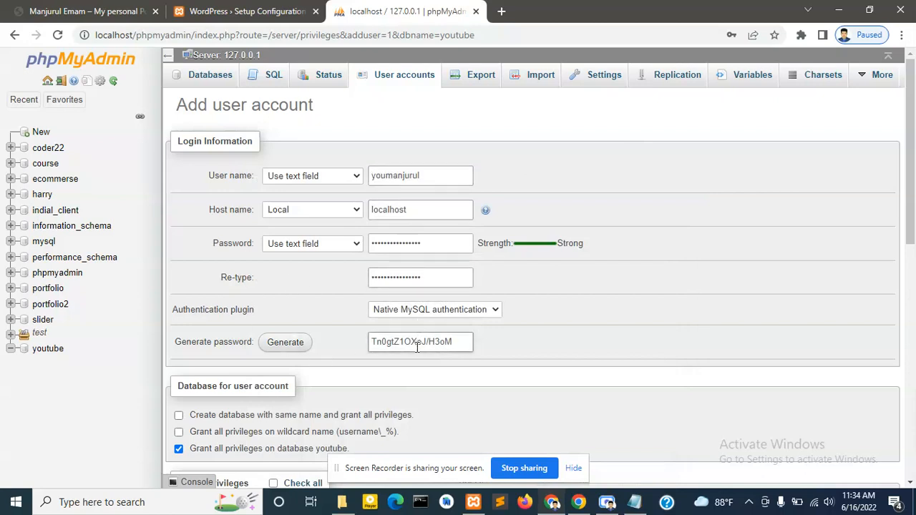
triple_click(448, 344)
key("ctrl+c")
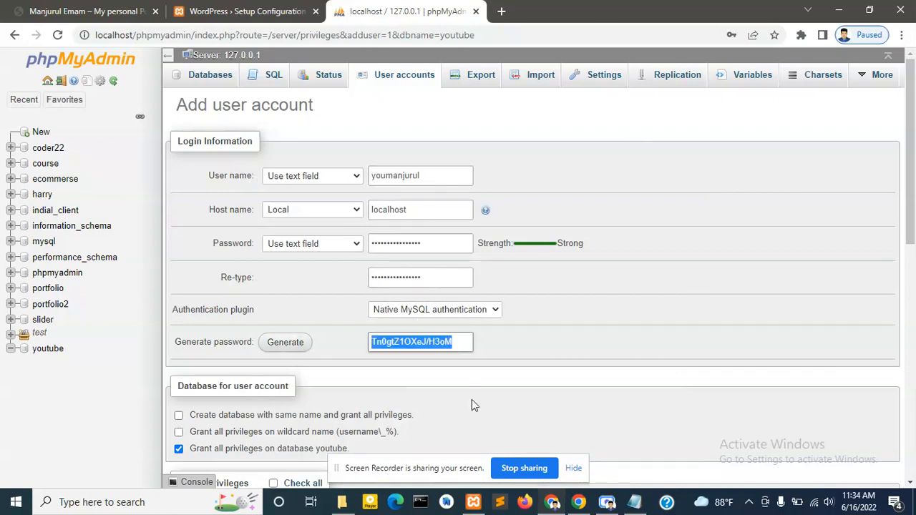
left_click(634, 502)
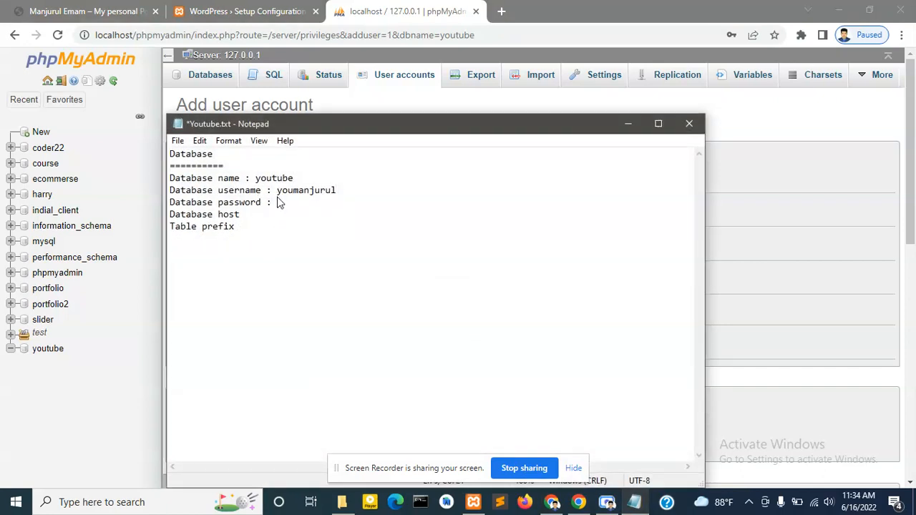
key("ctrl+v")
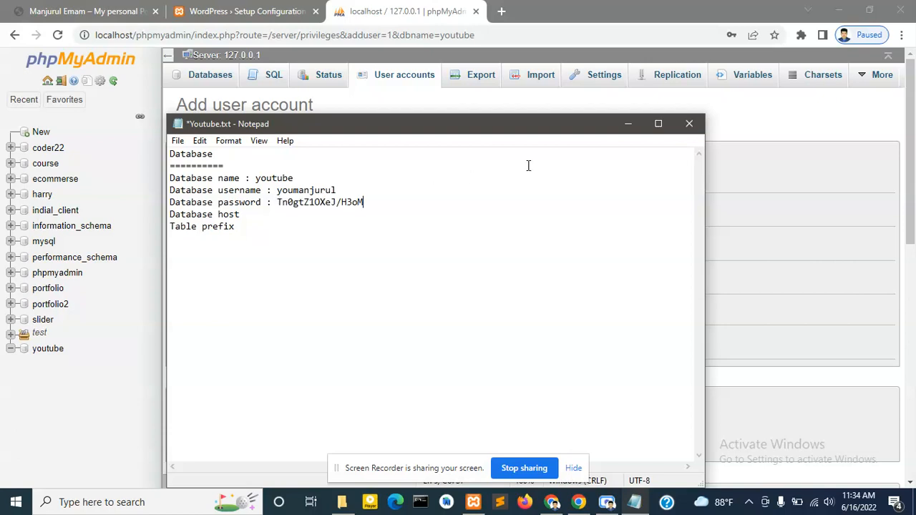
- Add localhost as the database host in Youtube.txt and save the notes
left_click(627, 124)
left_click(440, 207)
double_click(439, 207)
key("ctrl+c")
left_click(634, 501)
key("ctrl+v")
key("ctrl+s")
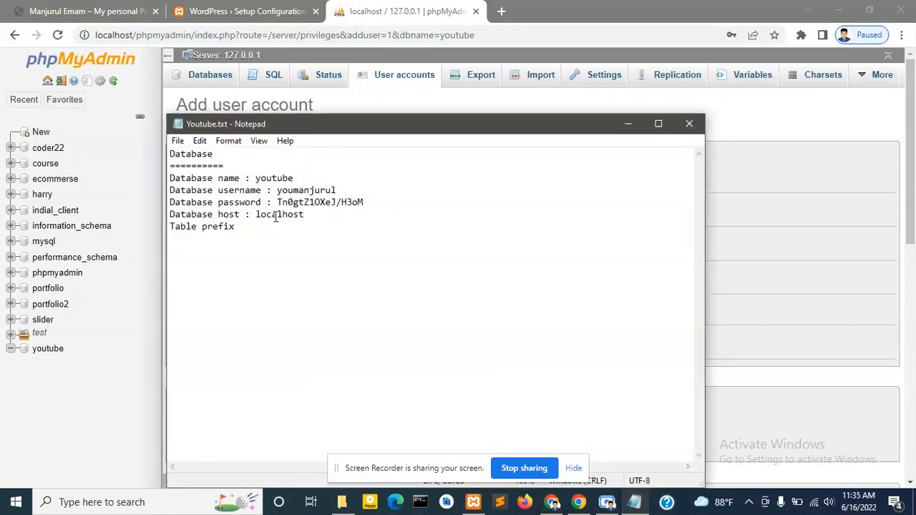
left_click(627, 123)
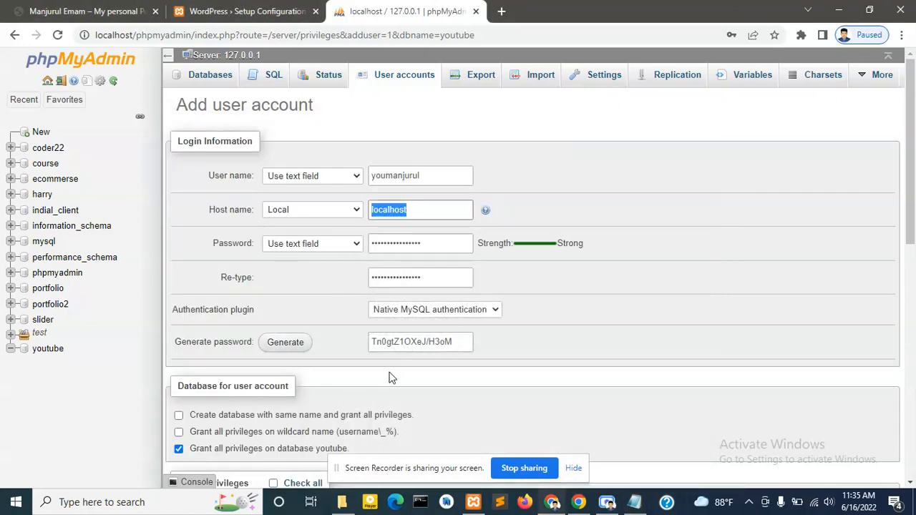
- Grant all global privileges, create the user, and save its full privileges on youtube
scroll(388, 376, "down", 2)
scroll(355, 220, "down", 3)
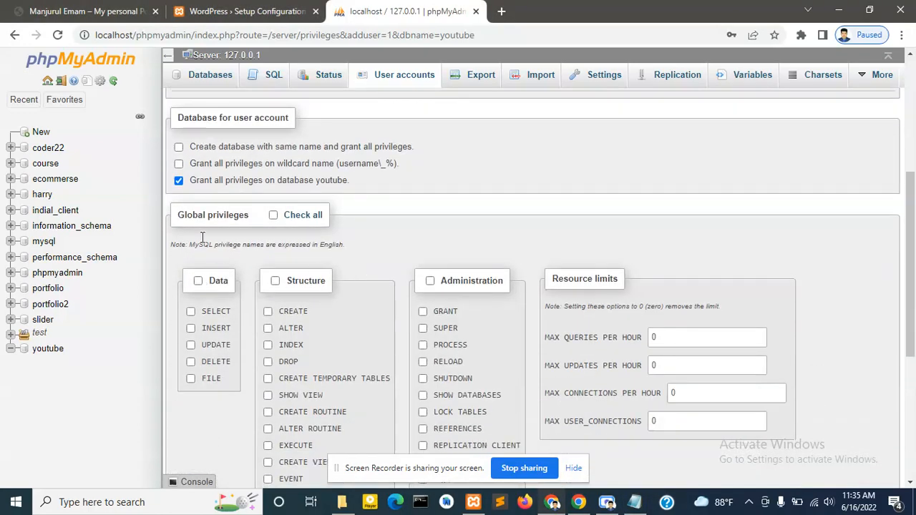
left_click(273, 216)
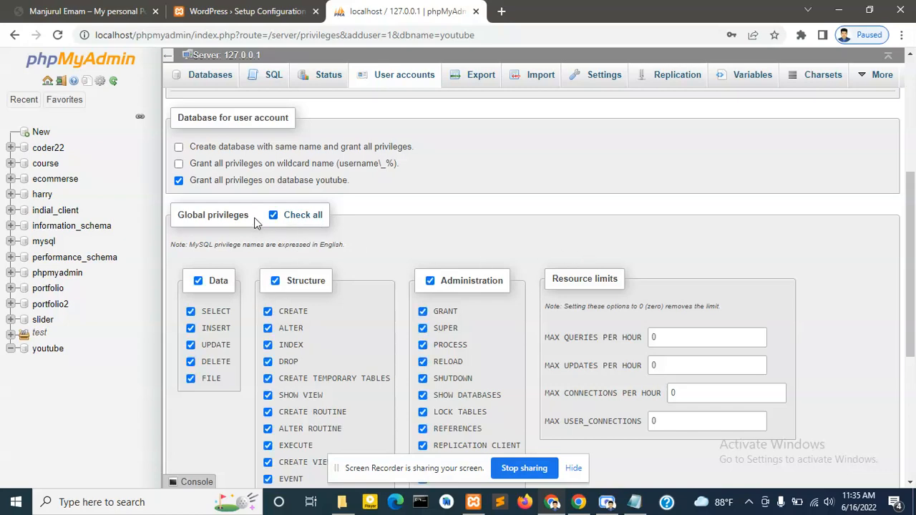
scroll(343, 228, "down", 4)
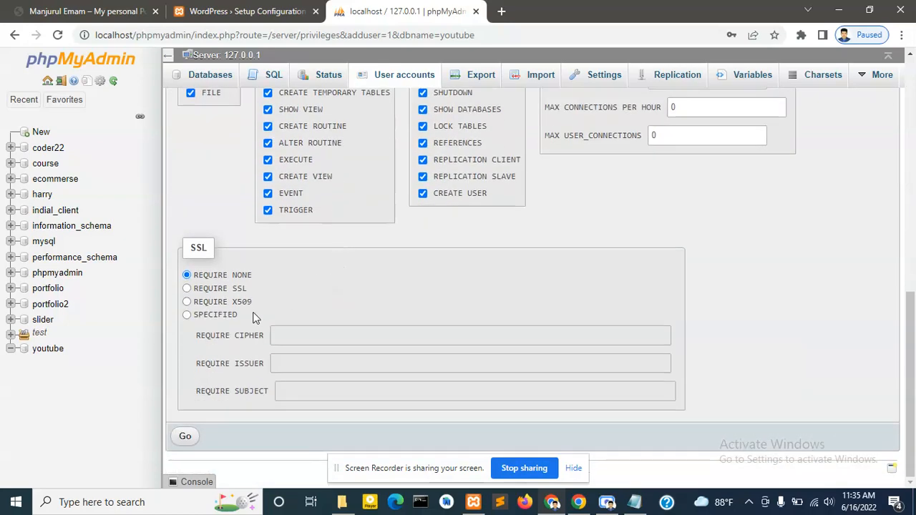
left_click(184, 436)
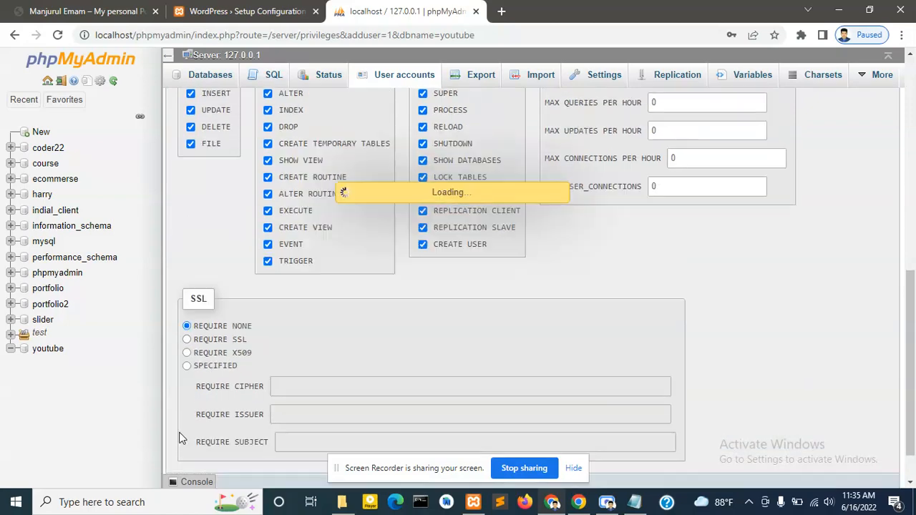
scroll(308, 265, "down", 3)
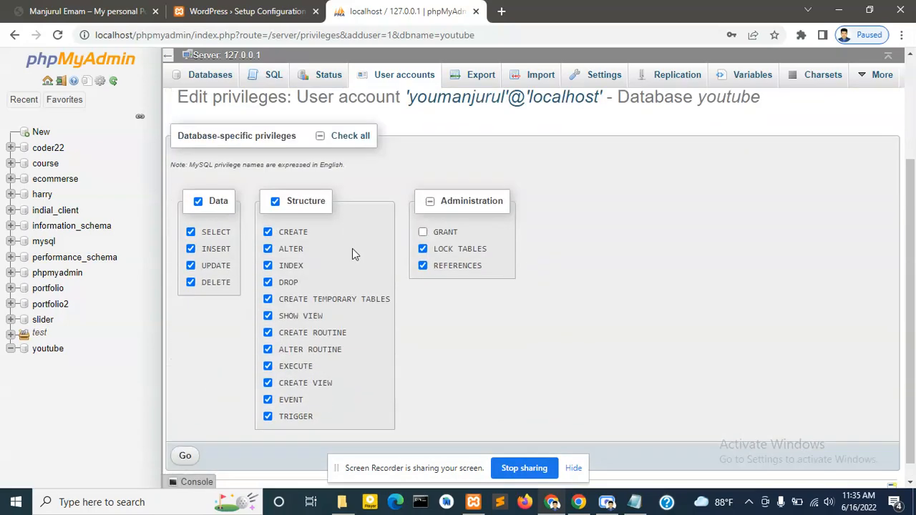
left_click(188, 437)
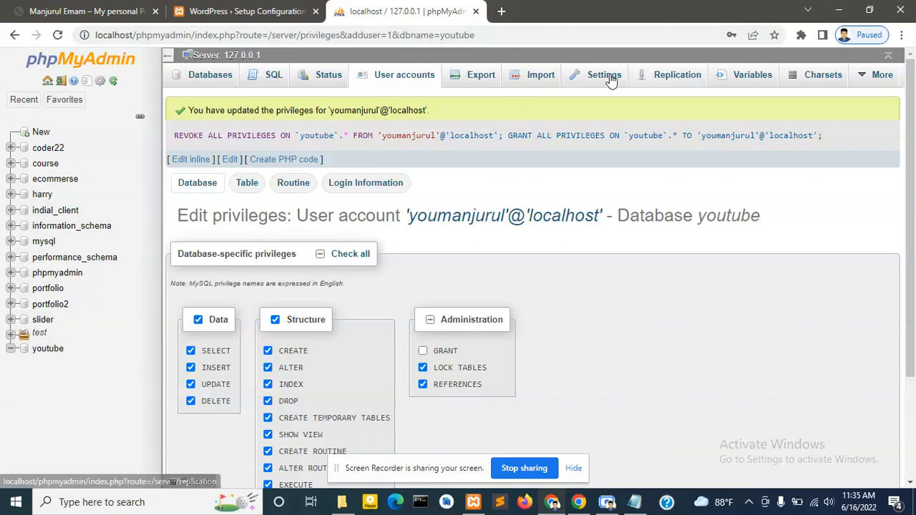
left_click(214, 77)
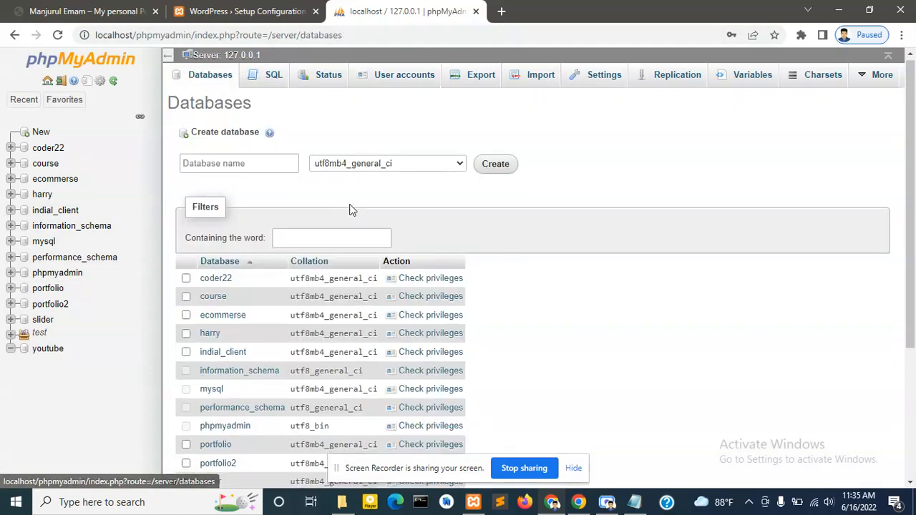
- Check the youtube database's Privileges list for the new user, then bring up Youtube.txt
scroll(350, 209, "down", 5)
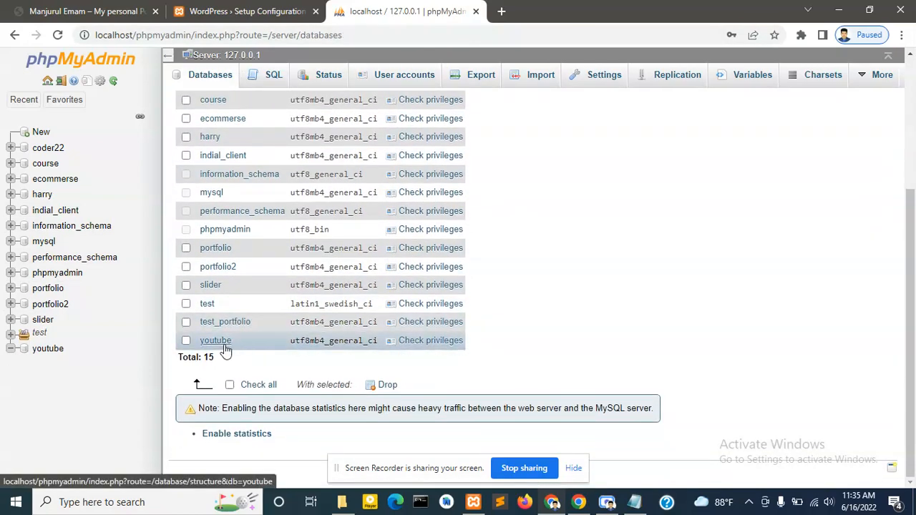
scroll(246, 245, "up", 2)
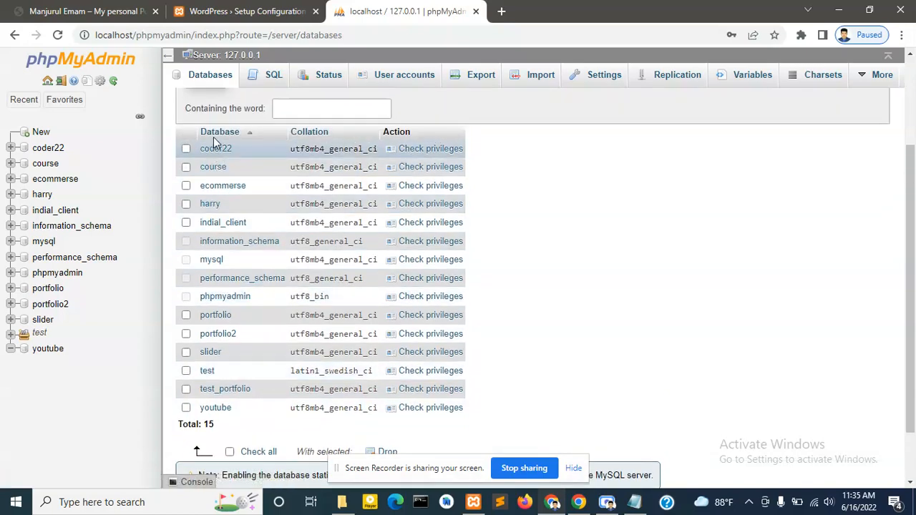
scroll(297, 400, "down", 2)
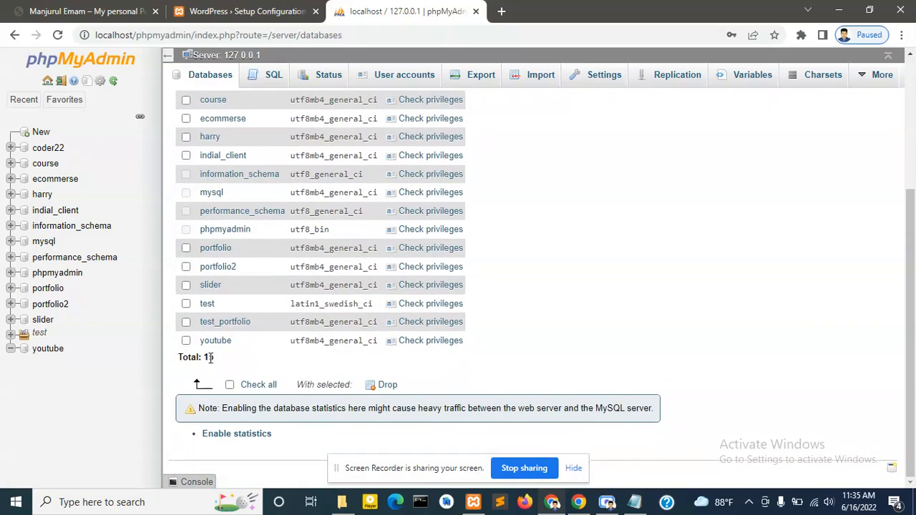
scroll(351, 317, "up", 3)
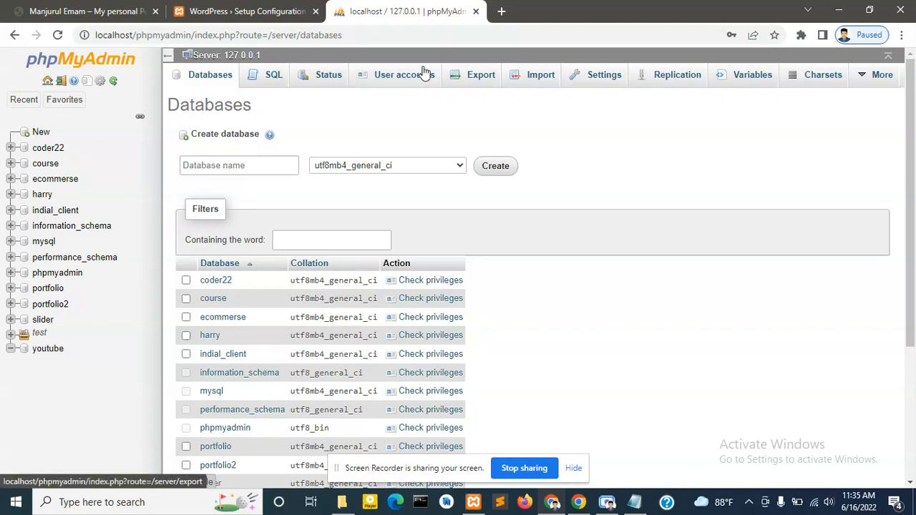
left_click(43, 354)
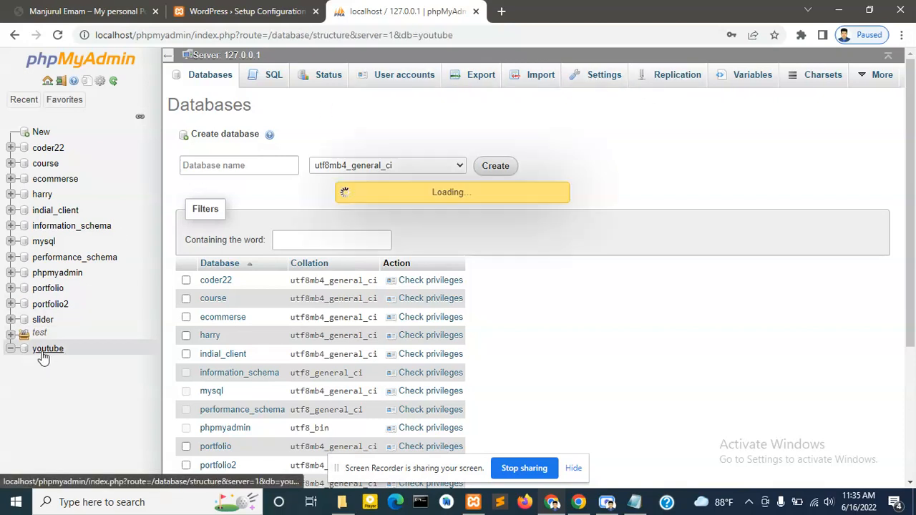
left_click(637, 76)
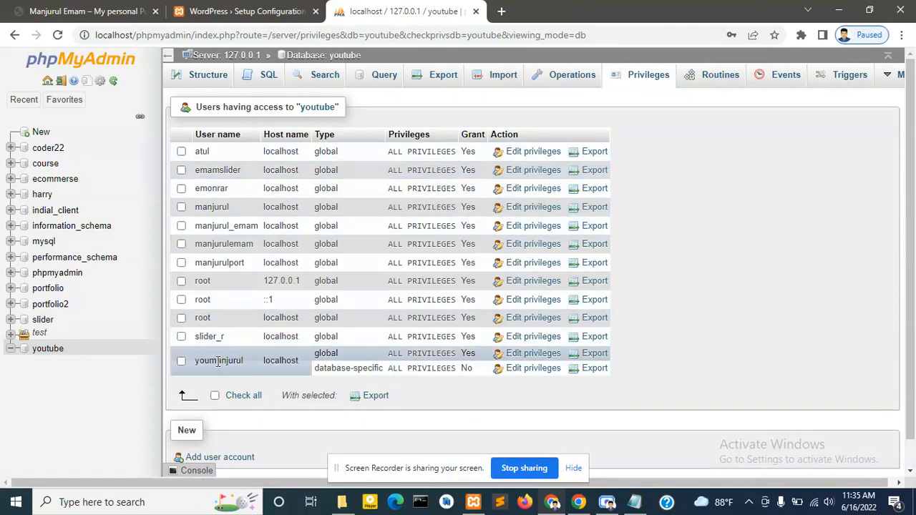
double_click(194, 362)
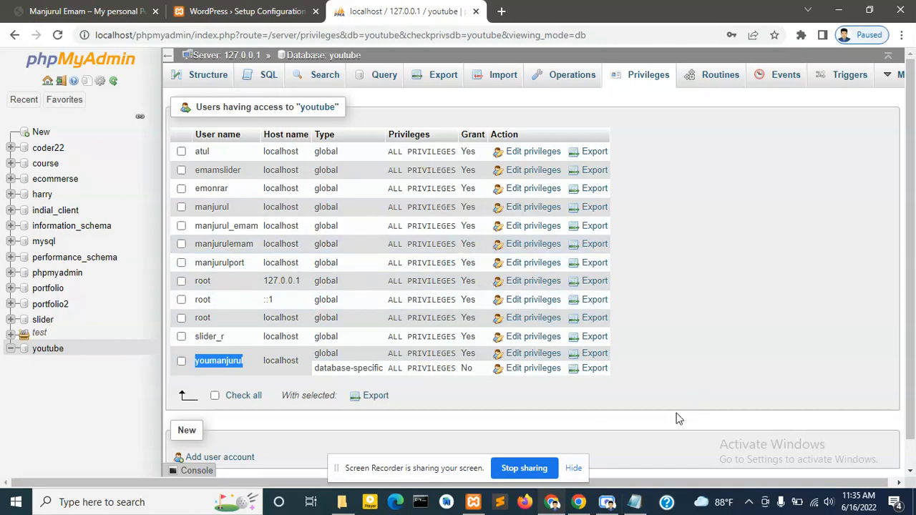
left_click(634, 501)
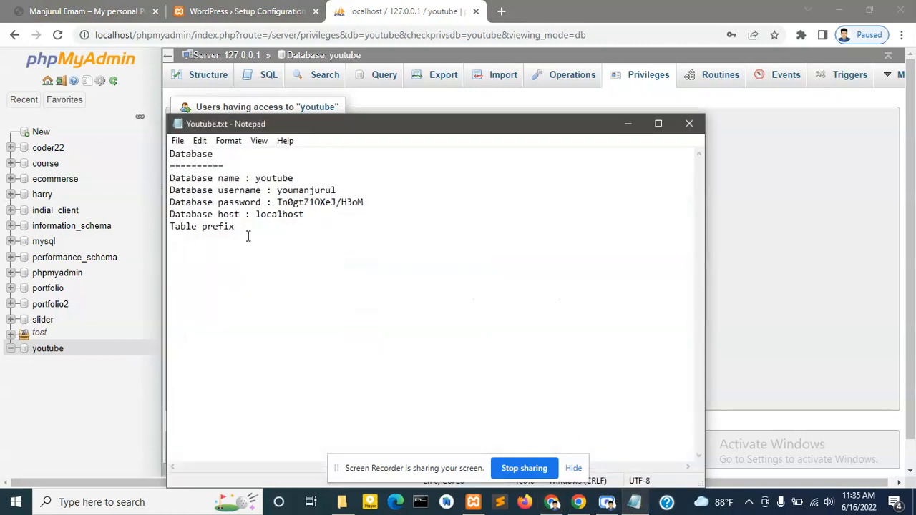
- Proceed past the WordPress setup intro to the database connection form
left_click(268, 3)
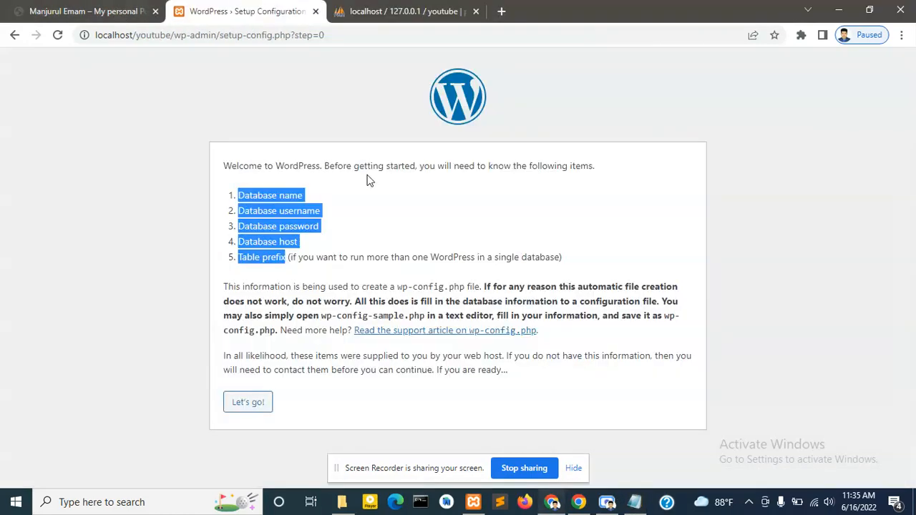
left_click(162, 143)
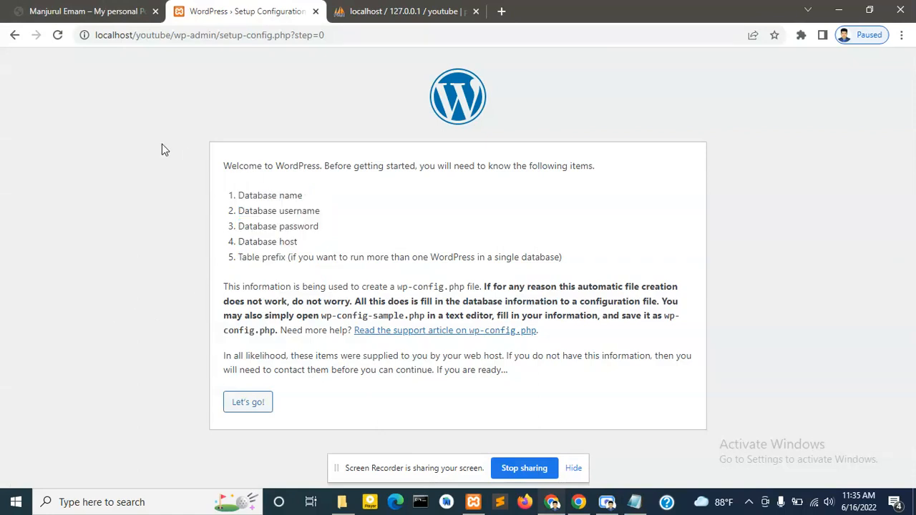
left_click(242, 410)
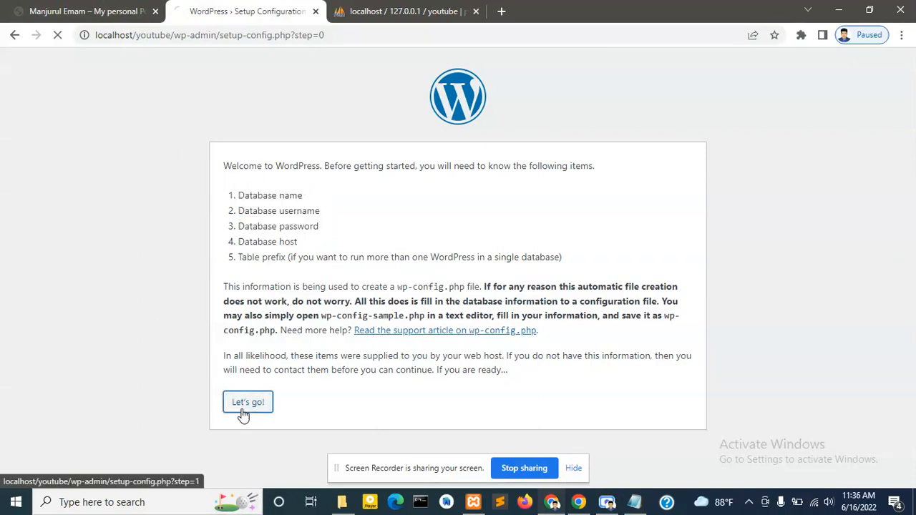
left_click_drag(223, 190, 278, 351)
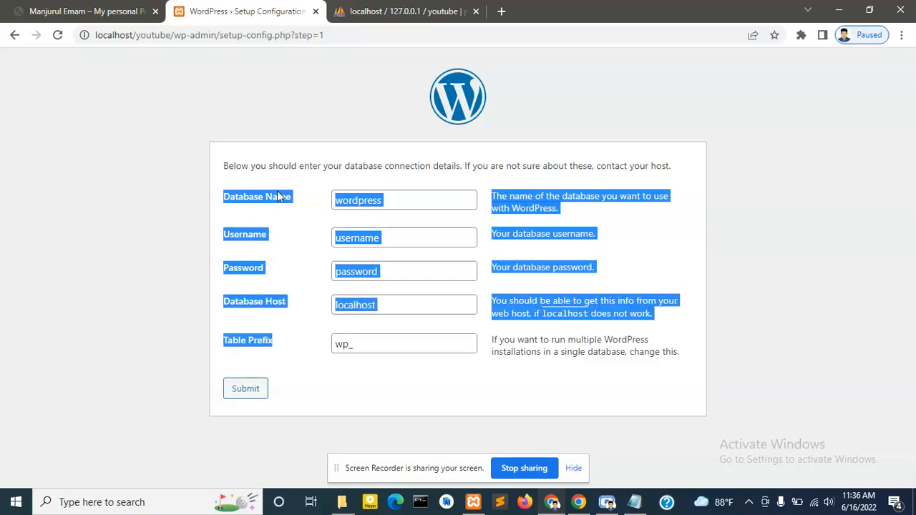
left_click(291, 372)
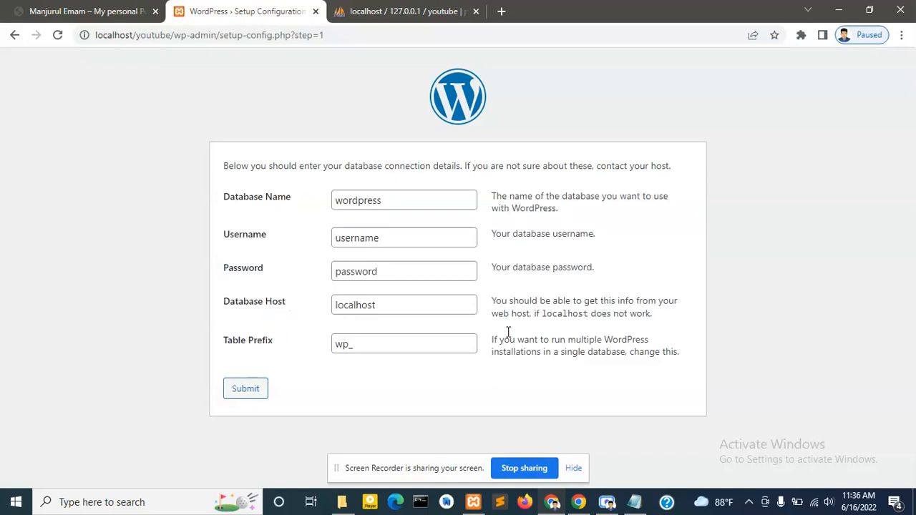
- Set Database Name to youtube, copied from the notes
left_click(634, 502)
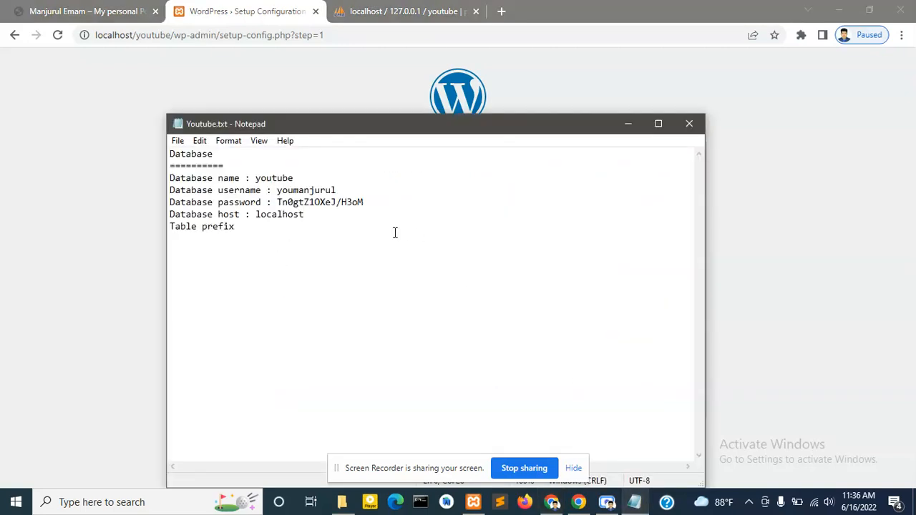
double_click(291, 178)
key("ctrl+c")
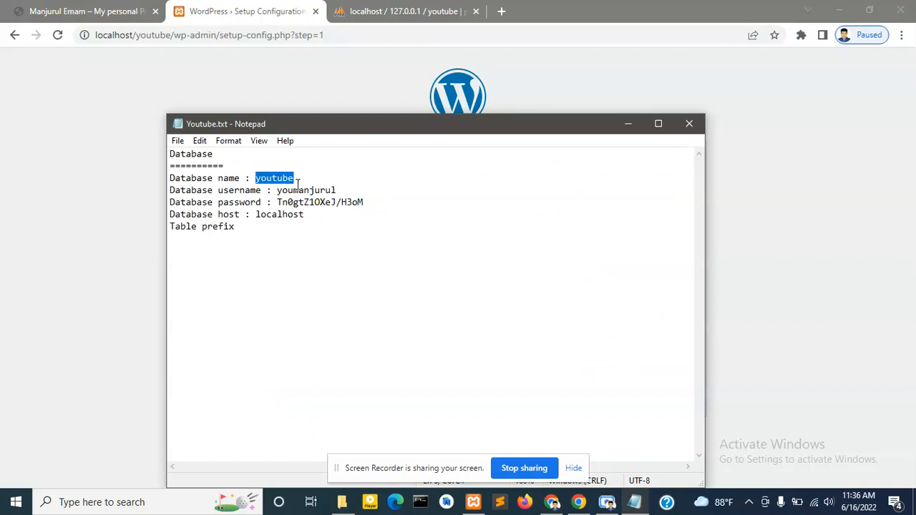
key("alt+Tab")
double_click(429, 196)
key("ctrl+v")
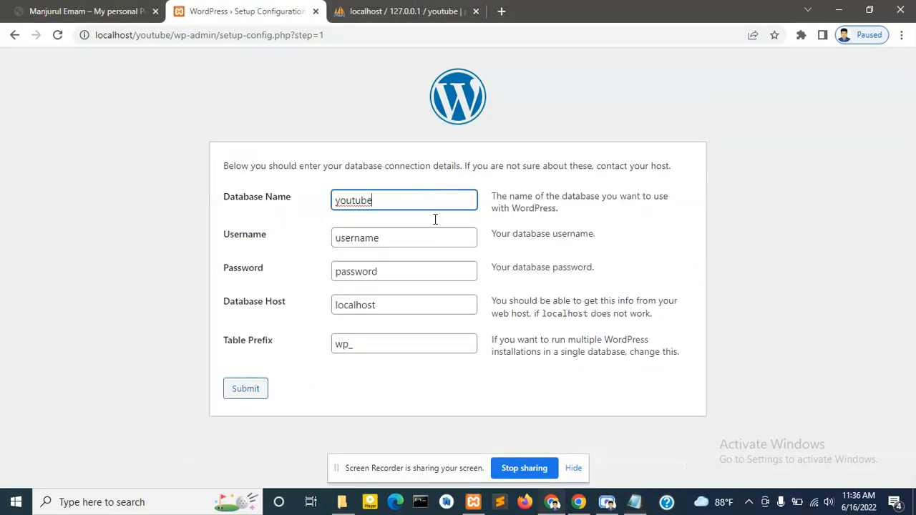
- Fill Username and Password with the saved database user and generated password
left_click(634, 501)
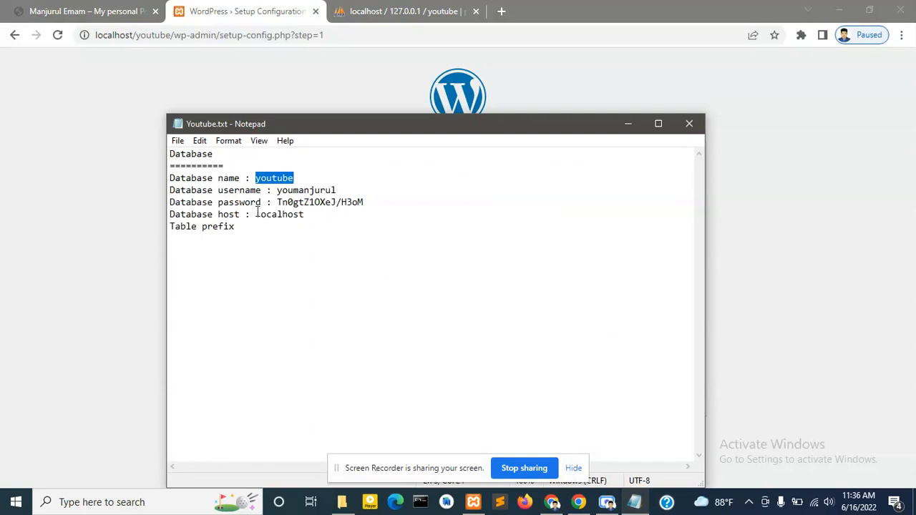
double_click(307, 190)
key("ctrl+c")
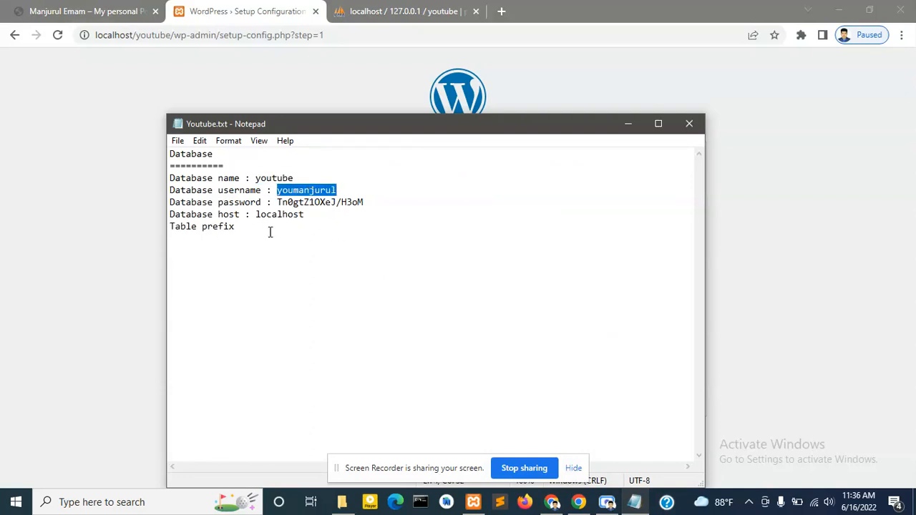
left_click(35, 216)
double_click(359, 240)
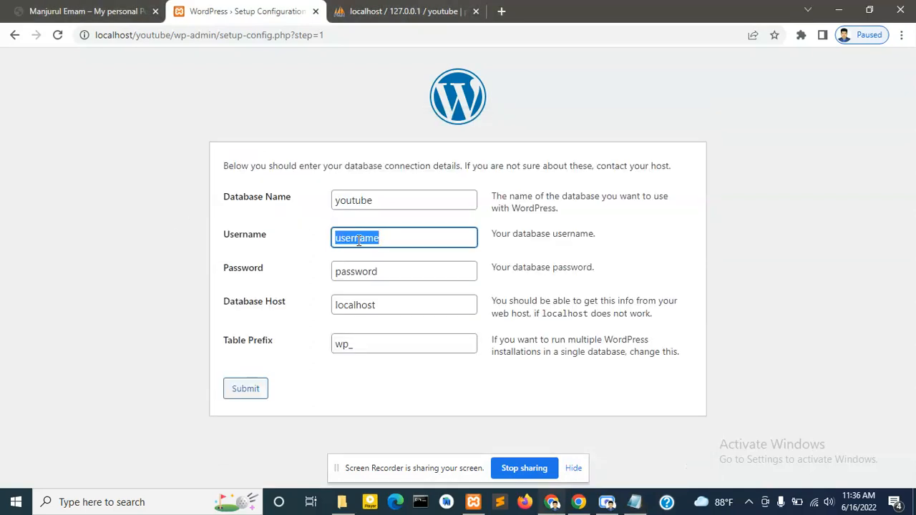
key("ctrl+v")
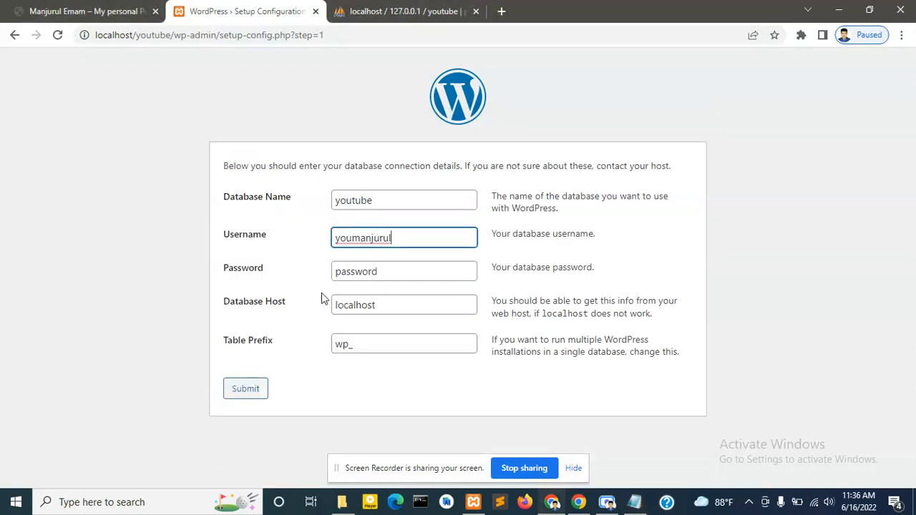
left_click(634, 501)
double_click(294, 202)
key("ctrl+c")
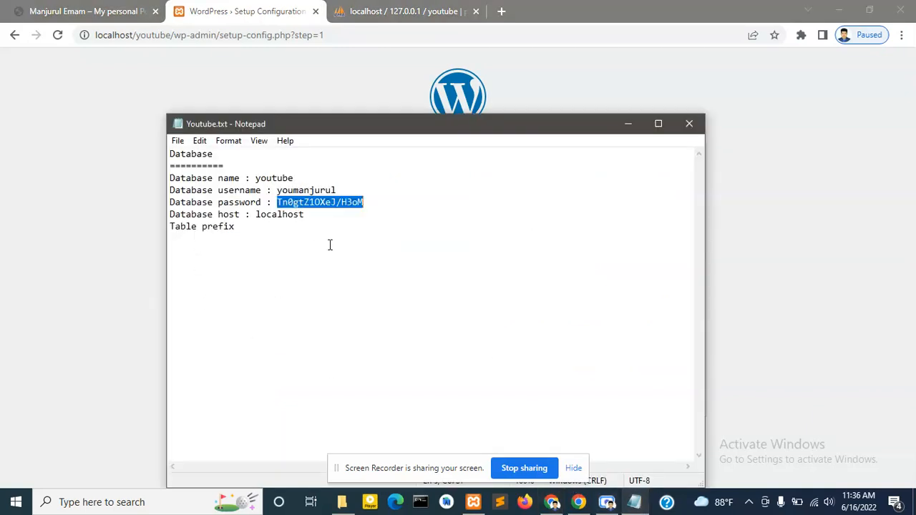
left_click(5, 180)
double_click(347, 269)
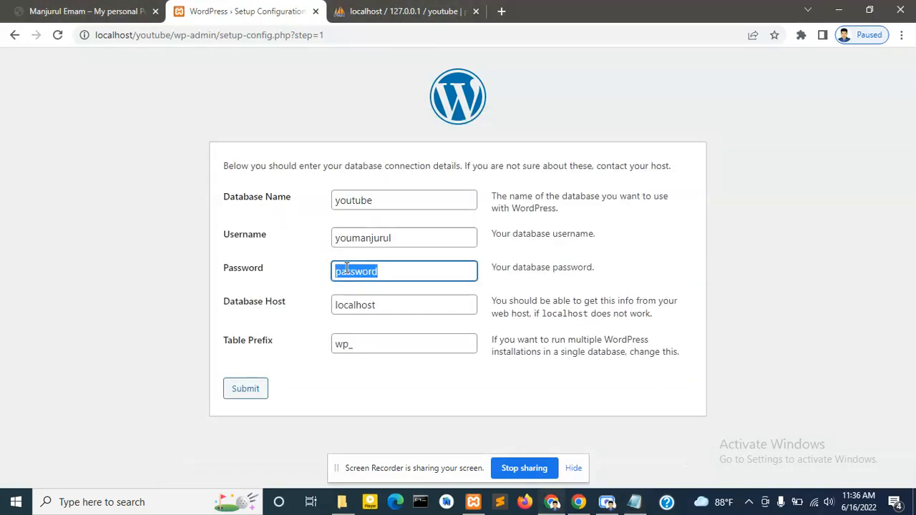
key("ctrl+v")
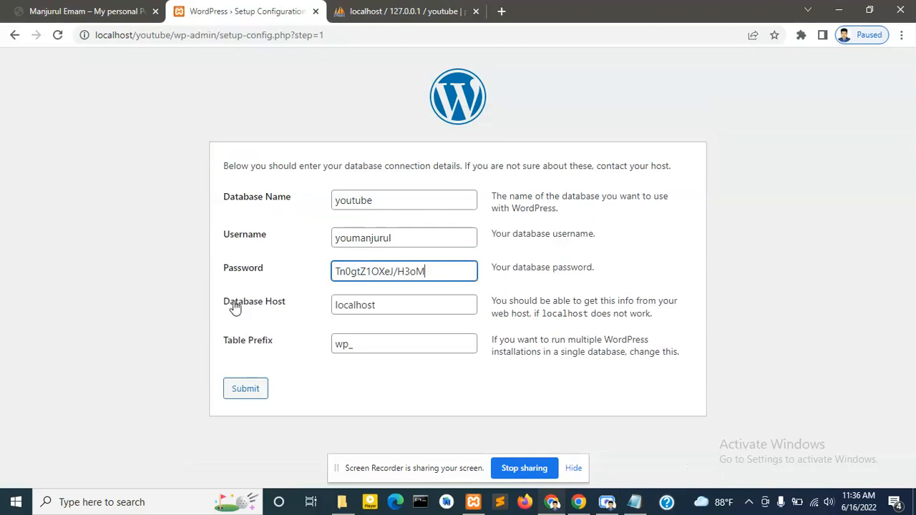
- Customize the table prefix, record it in Youtube.txt, and submit the connection form
left_click(372, 349)
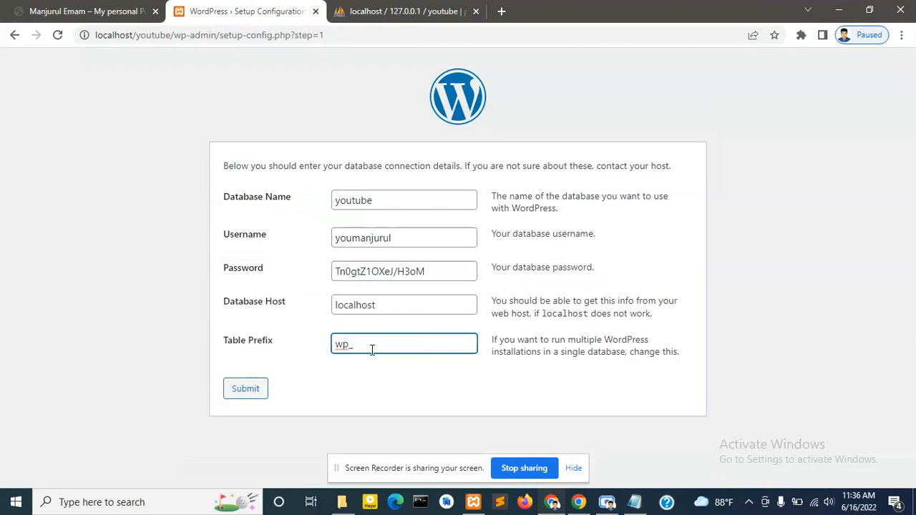
double_click(410, 345)
key("ctrl+c")
left_click(634, 501)
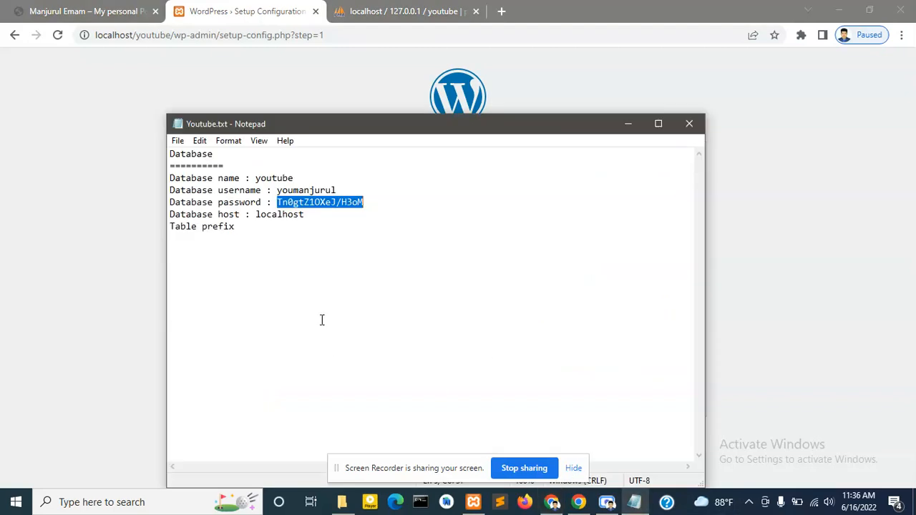
left_click(250, 235)
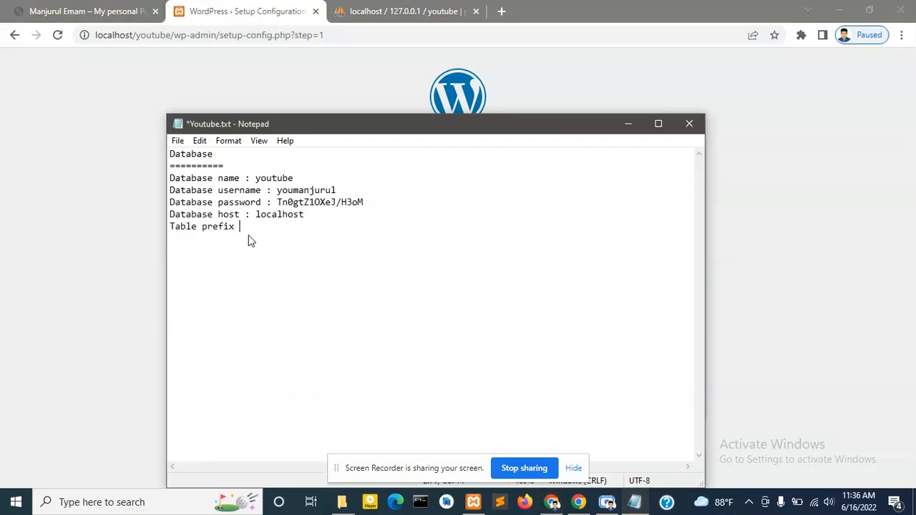
key("ctrl+v")
key("ctrl+s")
left_click(104, 170)
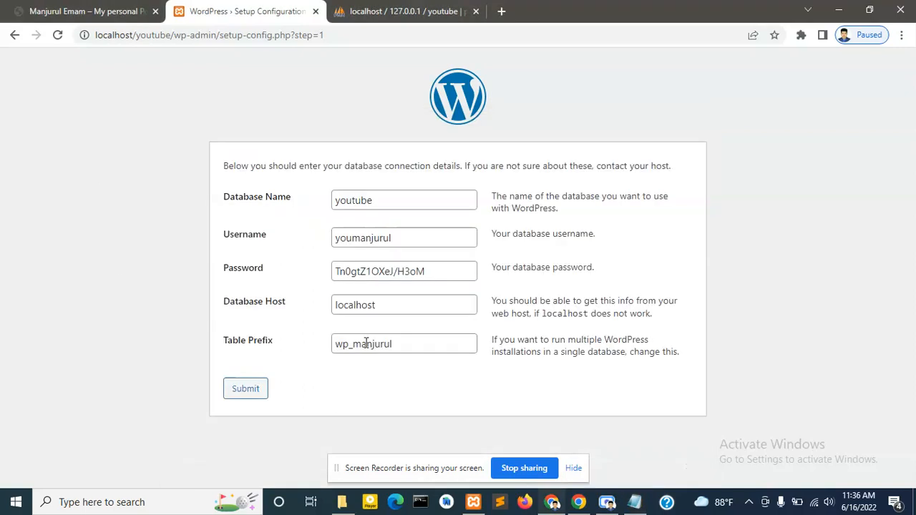
left_click(249, 387)
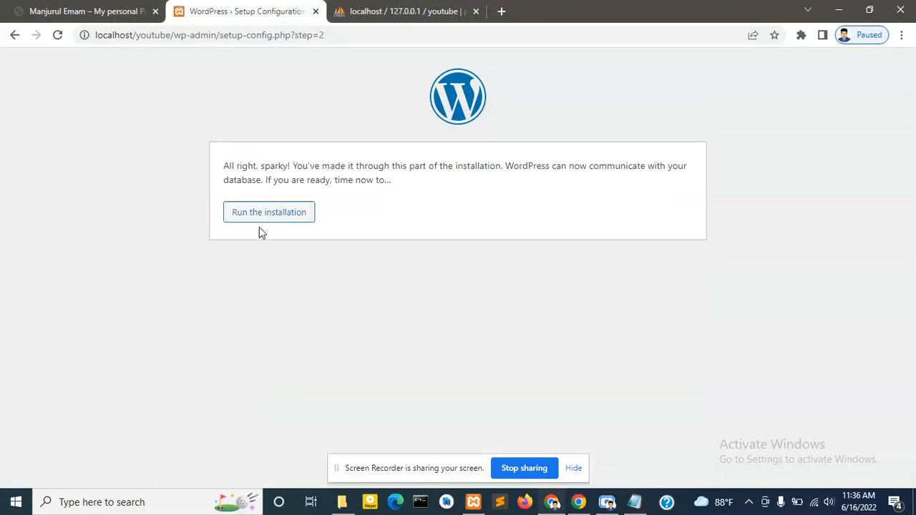
- Run the WordPress installation, glance at phpMyAdmin, and return to the Welcome form
left_click(260, 217)
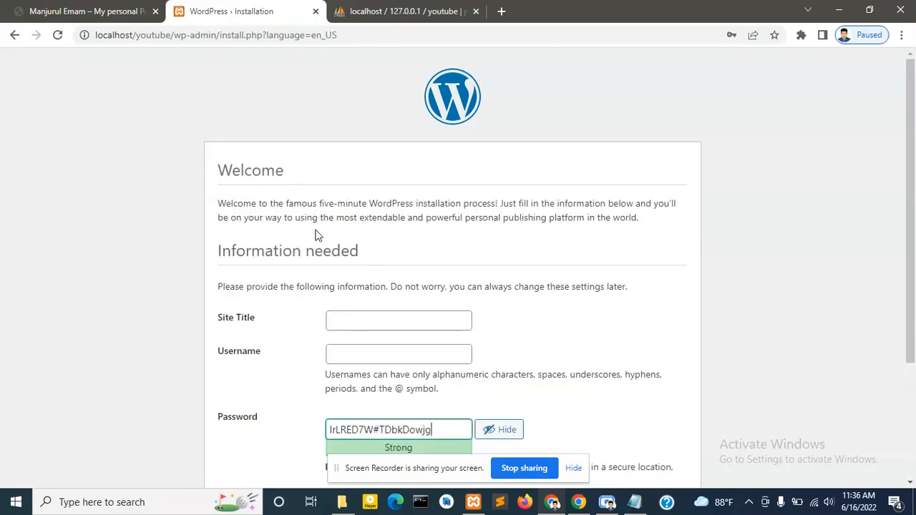
scroll(407, 248, "down", 2)
scroll(354, 169, "up", 2)
scroll(298, 191, "down", 2)
scroll(299, 190, "up", 2)
left_click(457, 9)
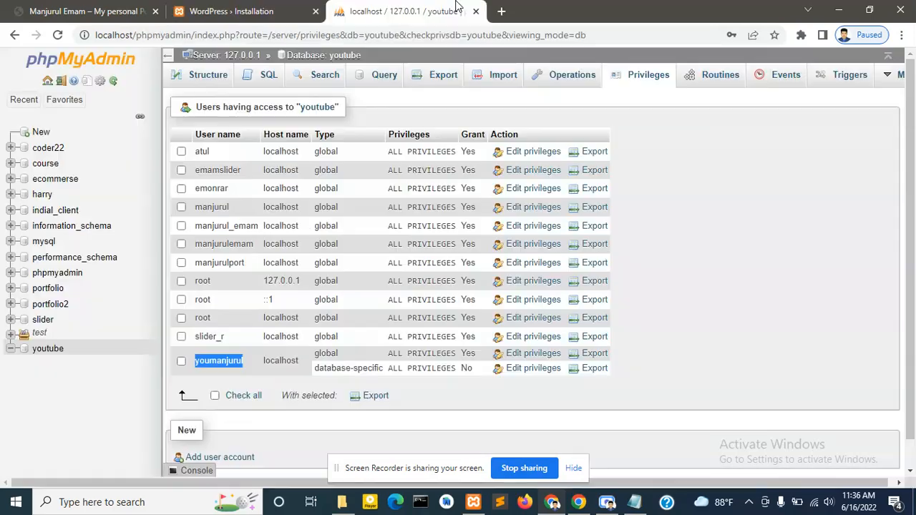
left_click(207, 9)
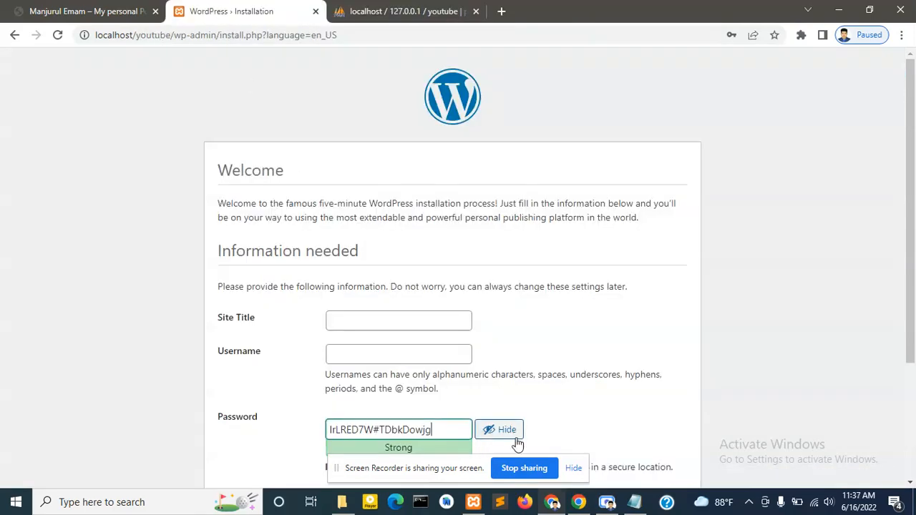
- Enter site title Youtube and admin username admin on the installation form
left_click(607, 502)
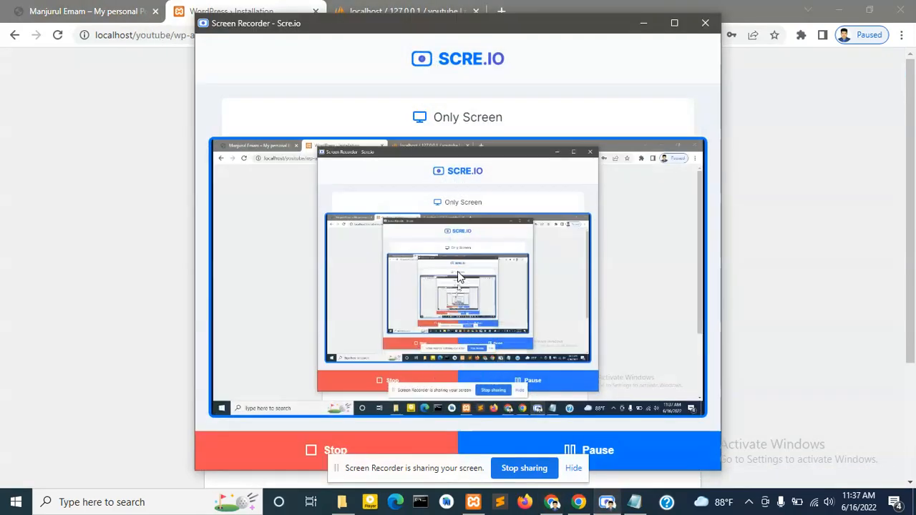
left_click(643, 23)
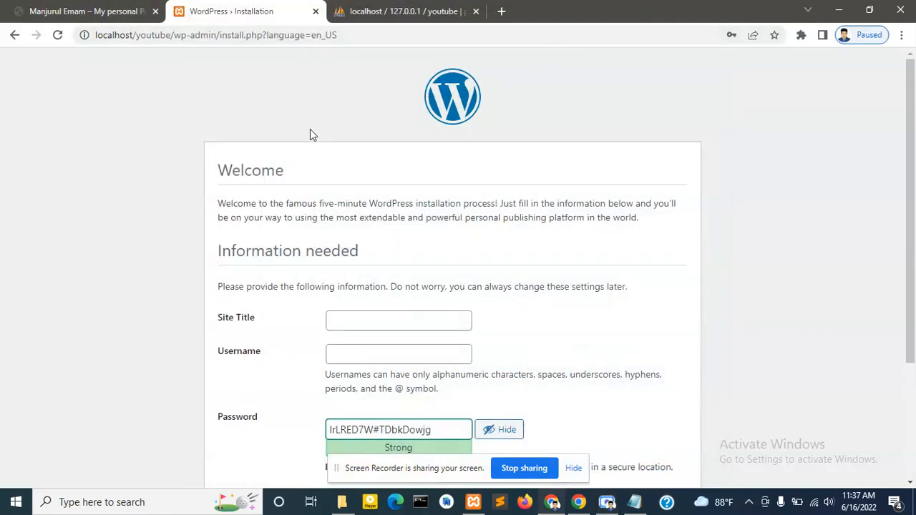
scroll(418, 195, "down", 2)
scroll(418, 195, "down", 1)
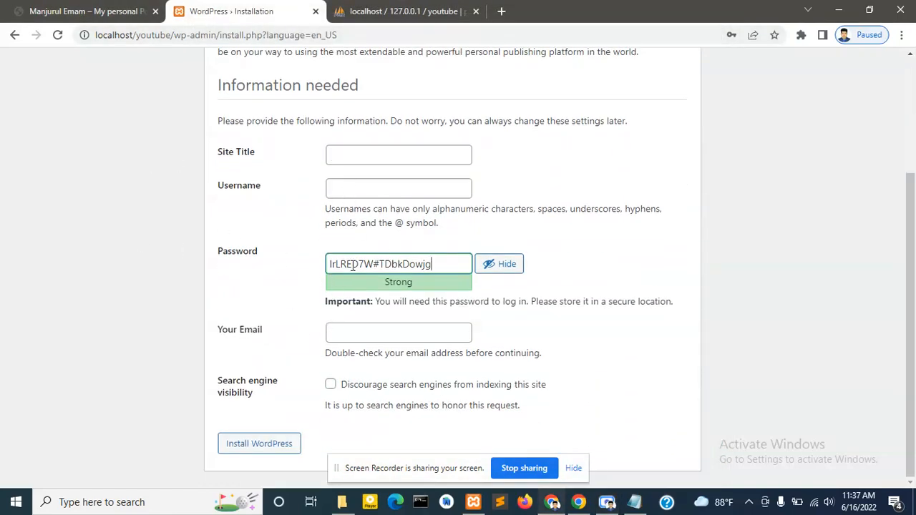
scroll(292, 189, "up", 2)
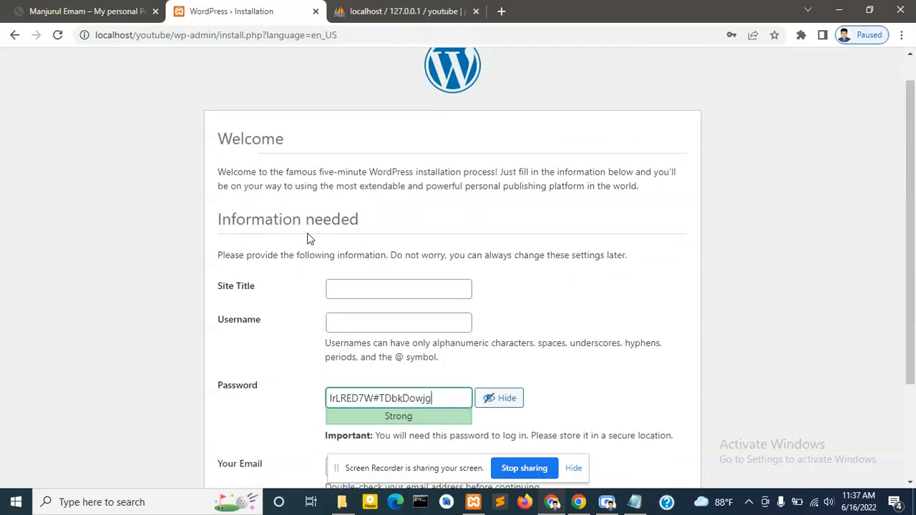
scroll(315, 237, "down", 1)
left_click(373, 217)
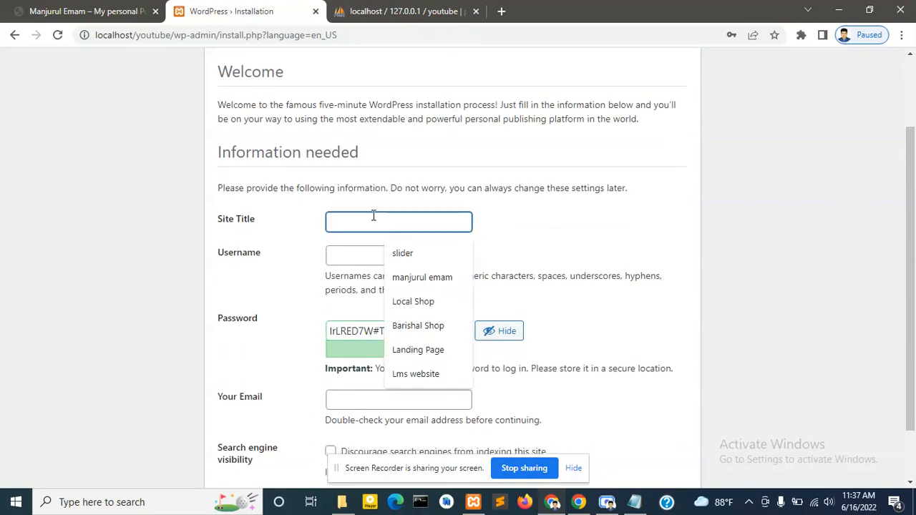
type("You")
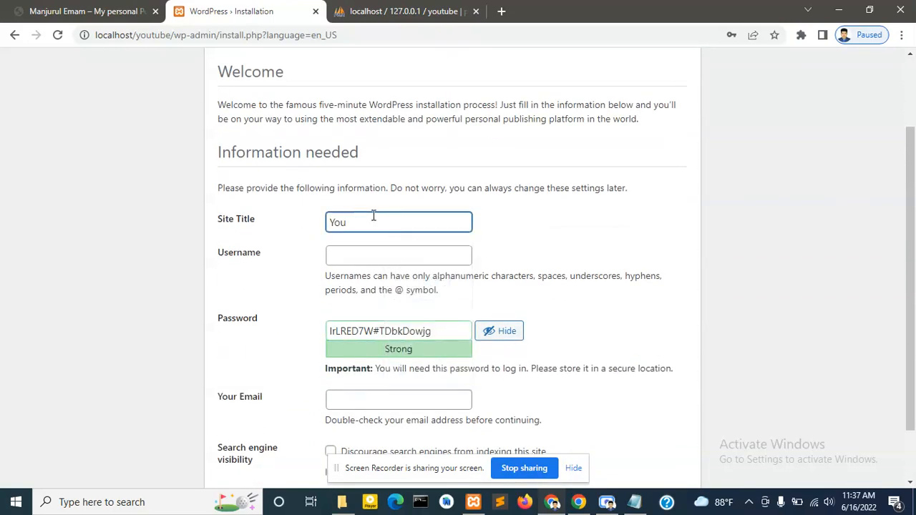
type("tube")
left_click(368, 255)
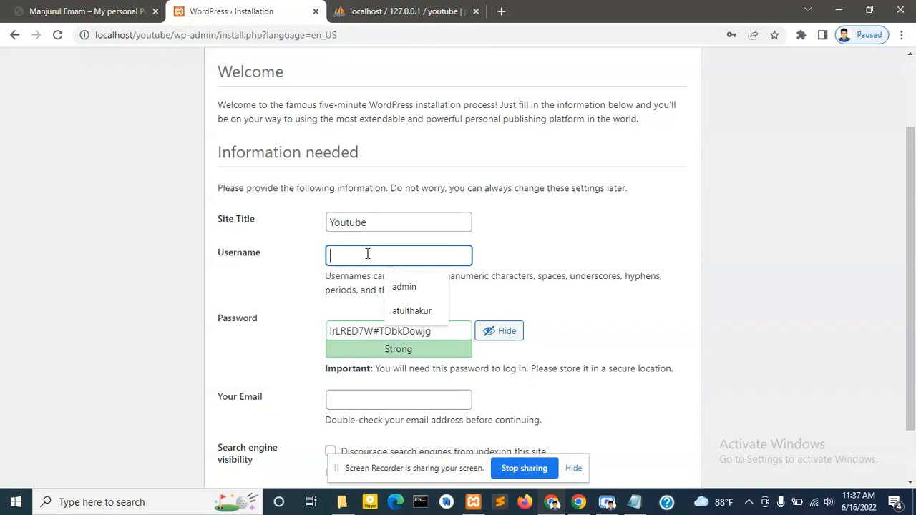
type("admi")
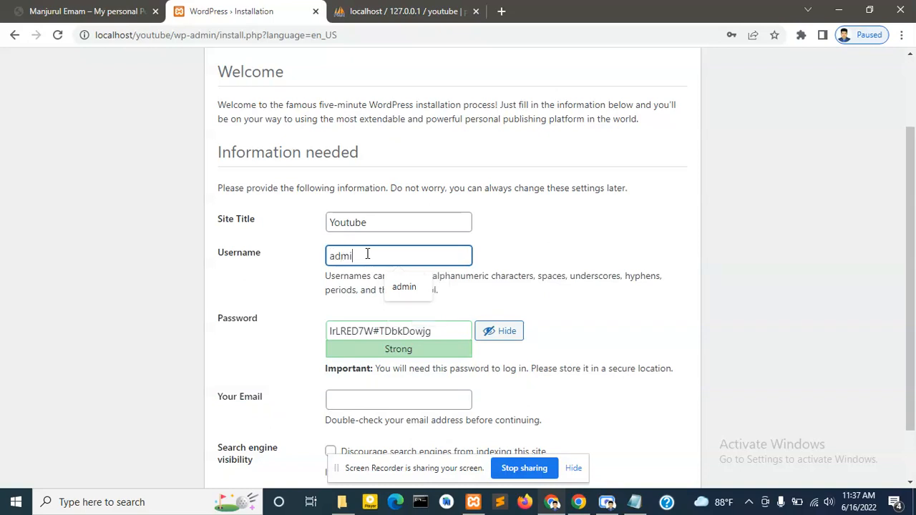
type("n")
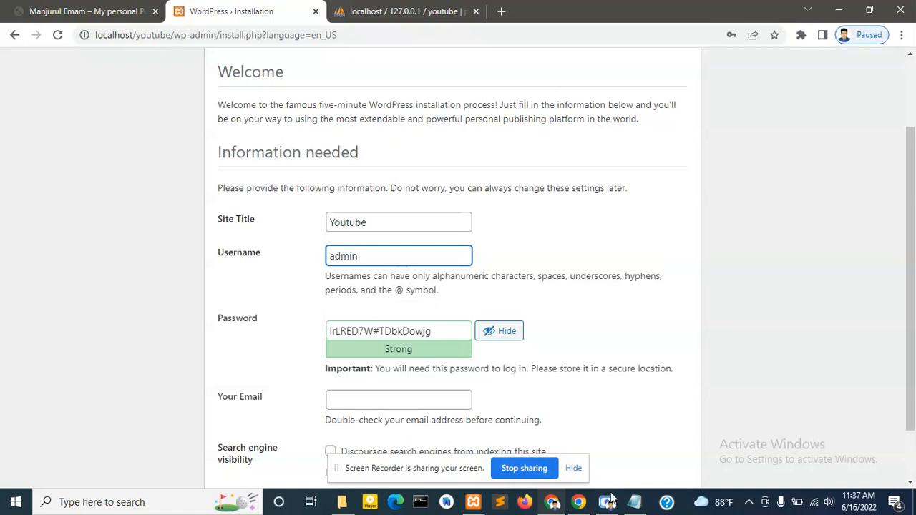
- Start a new WordPress credentials section in Youtube.txt below the database details
left_click(634, 502)
key("Return")
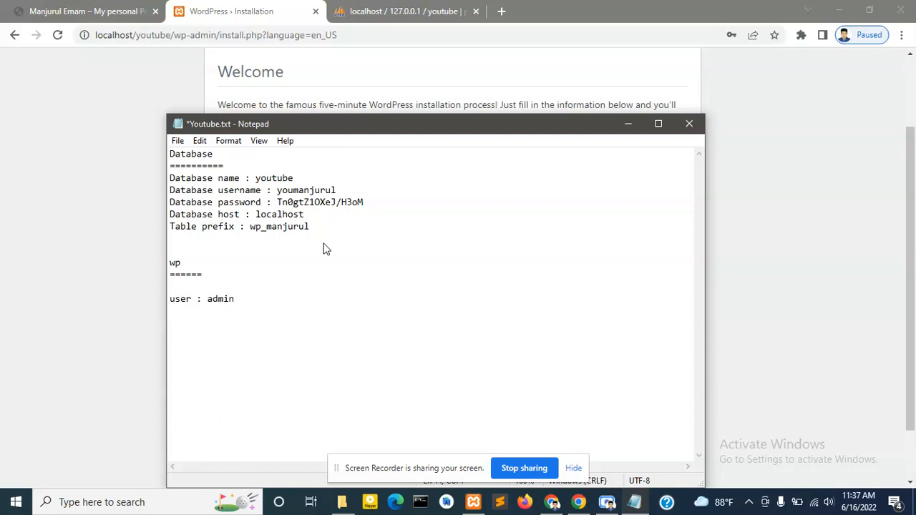
type("ss")
type("ail:")
- Copy the generated admin password from the install form into Youtube.txt after pass:
left_click(54, 106)
left_click(374, 330)
key("ctrl+a")
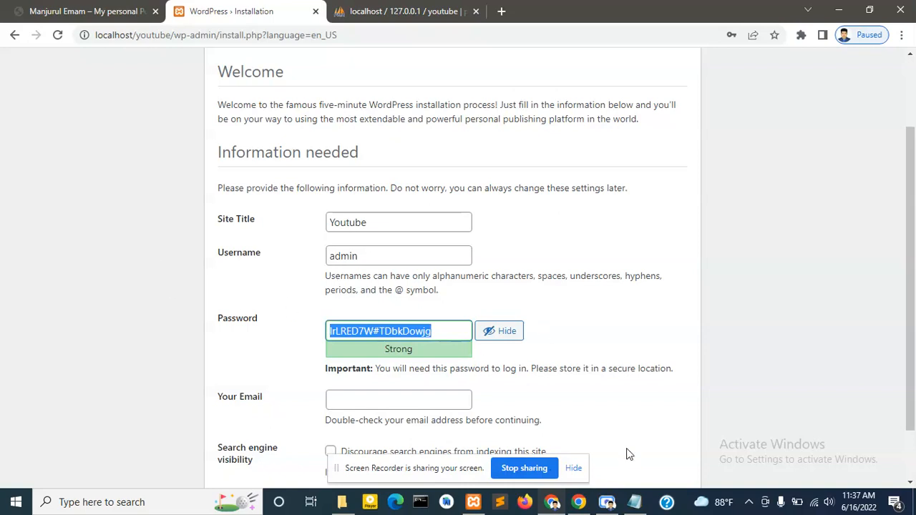
left_click(634, 501)
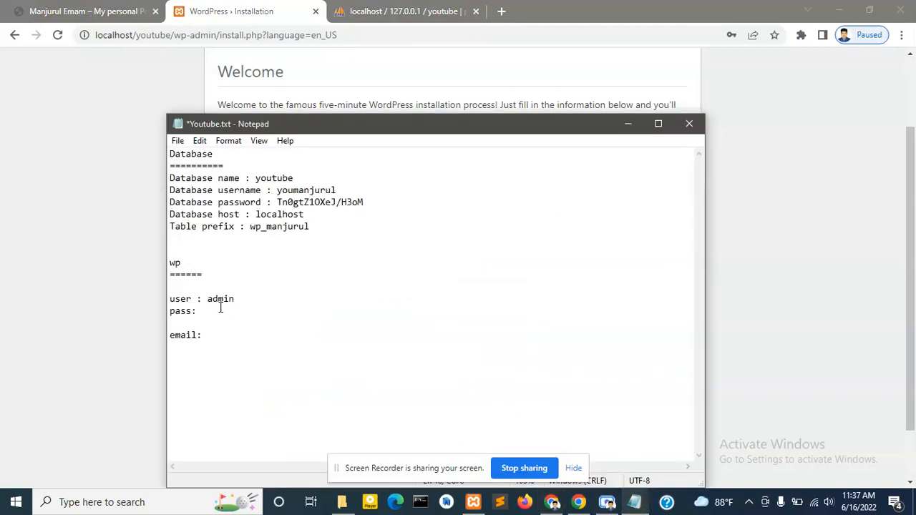
key("ctrl+v")
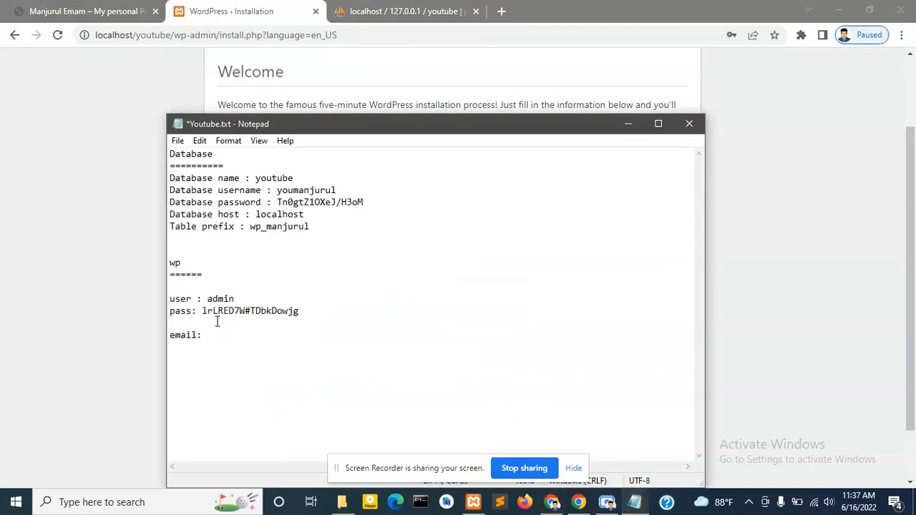
left_click(24, 244)
- Enter the admin e-mail address, tick Discourage search engines, and click Install WordPress
scroll(343, 365, "down", 1)
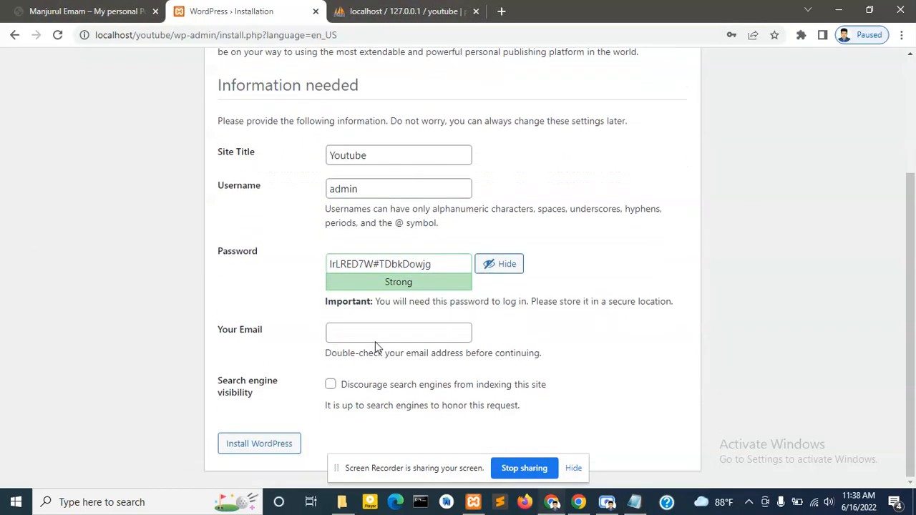
left_click(357, 336)
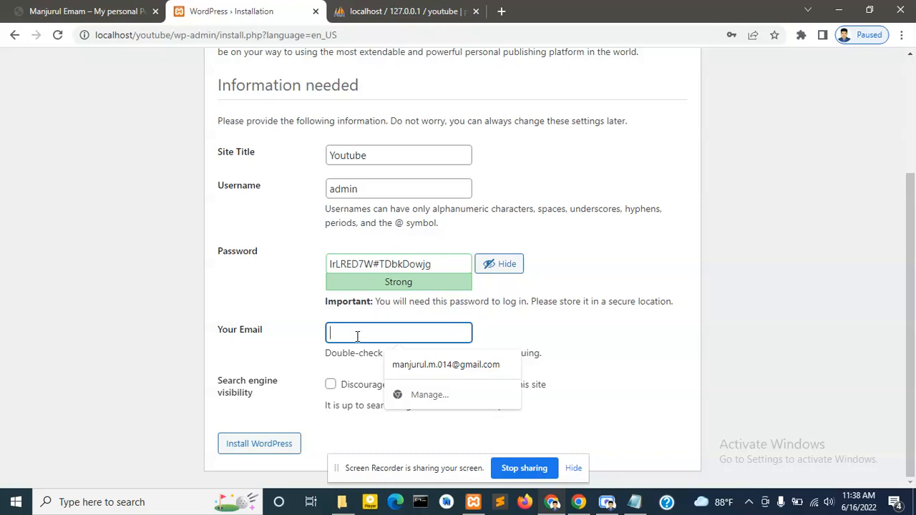
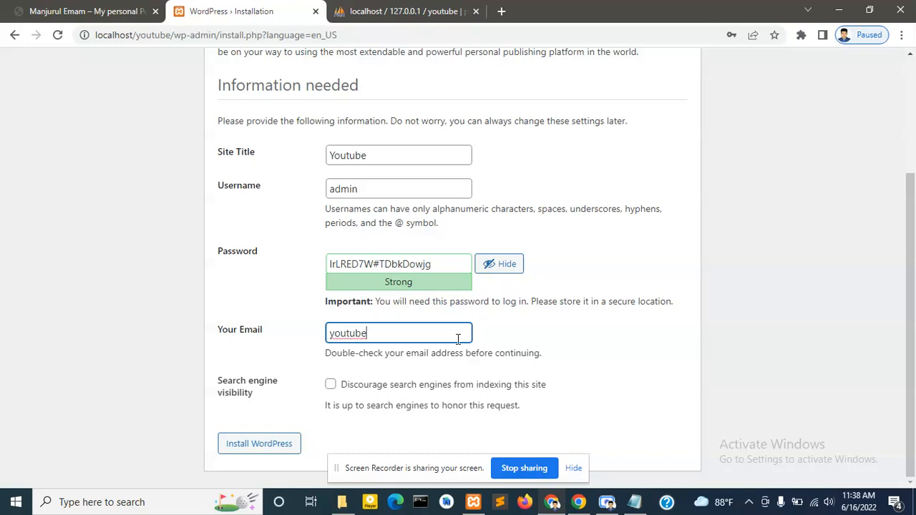
left_click(330, 385)
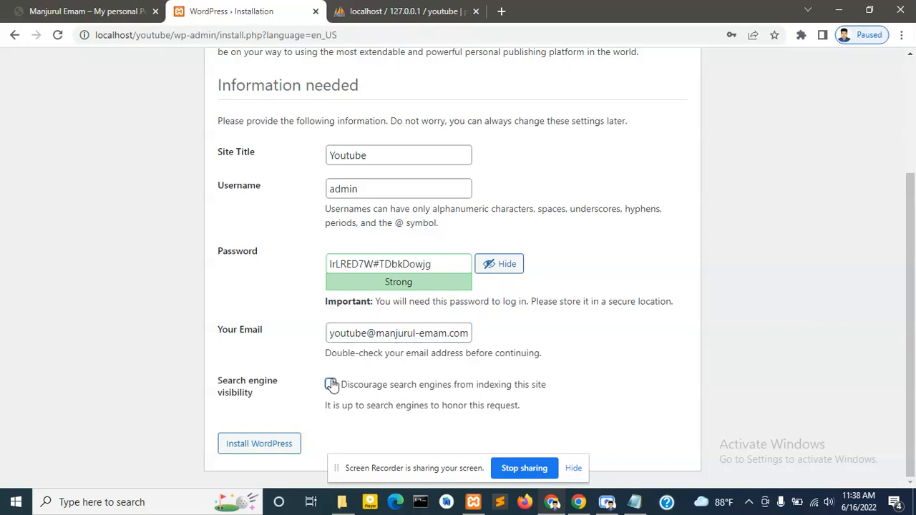
key("shift+Tab")
key("ctrl+c")
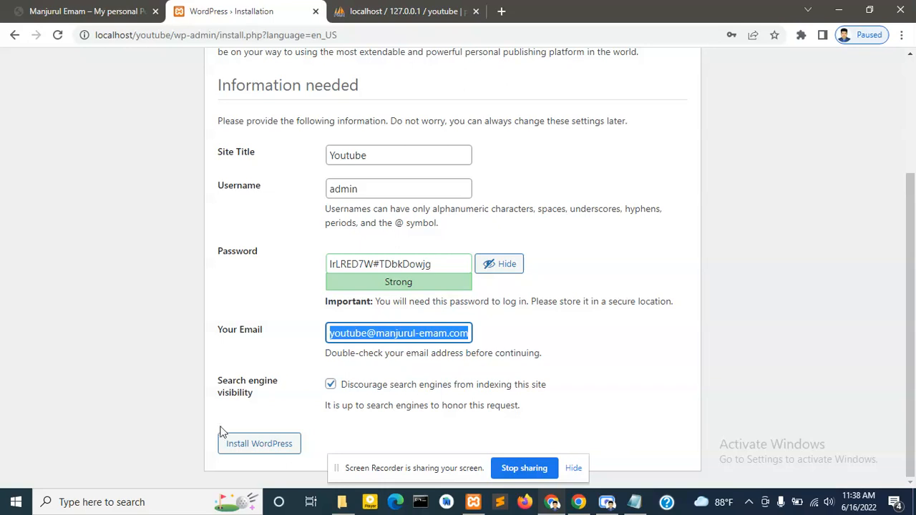
left_click(248, 445)
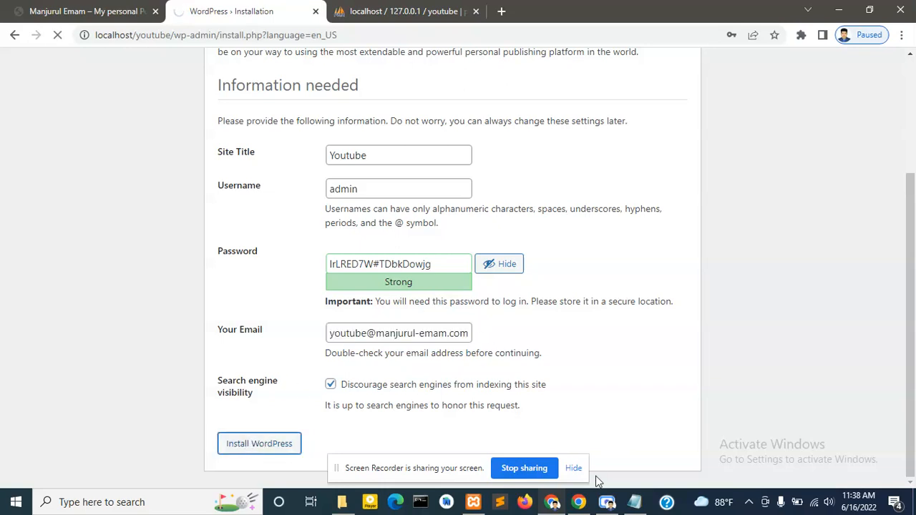
left_click(633, 501)
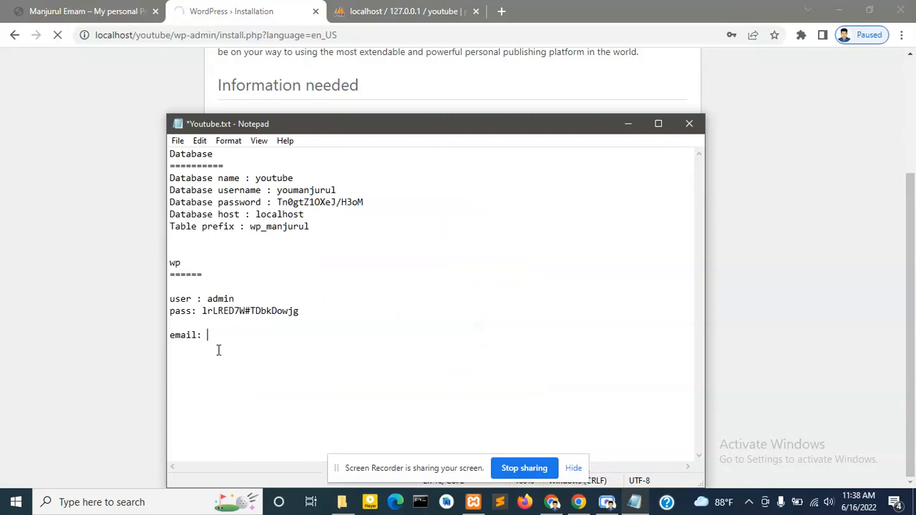
- Save the admin e-mail in Youtube.txt, decline saving the password, and go to login
key("ctrl+v")
key("ctrl+s")
left_click(82, 314)
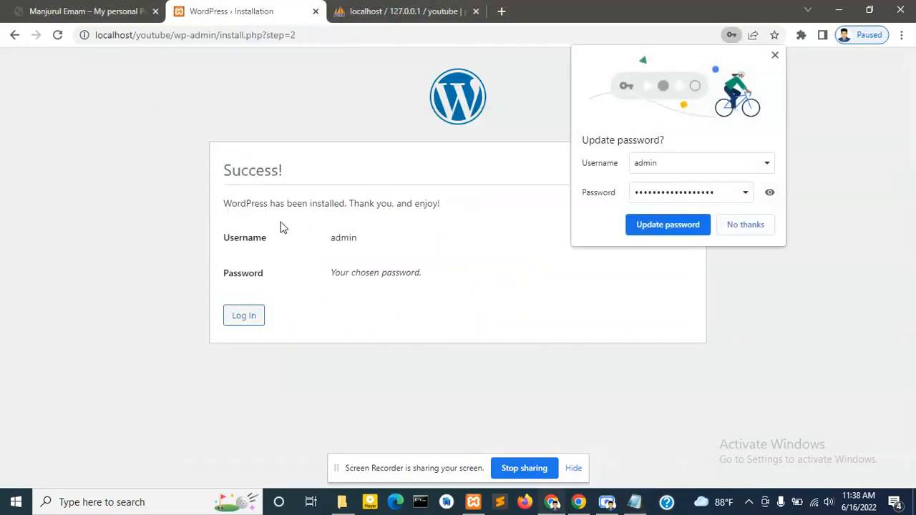
left_click(745, 226)
left_click(238, 320)
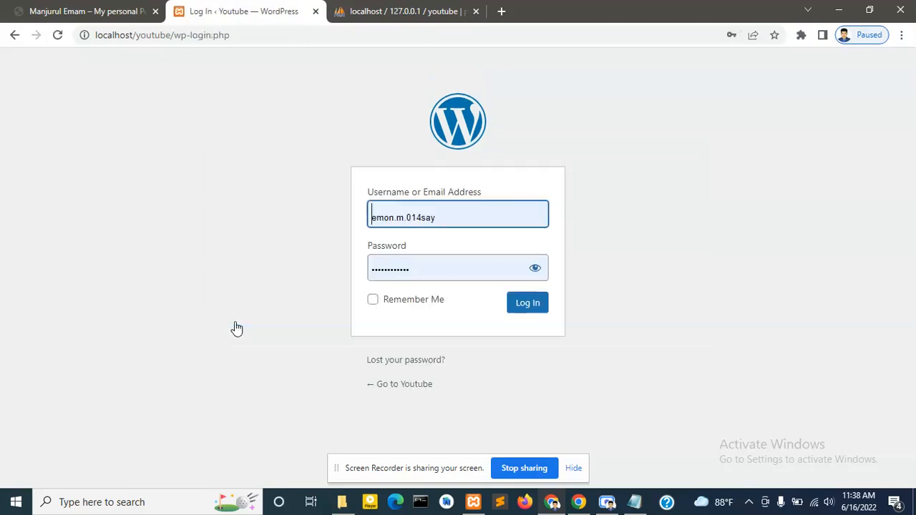
- Enter username admin in the login form, copied from the notes
left_click(634, 502)
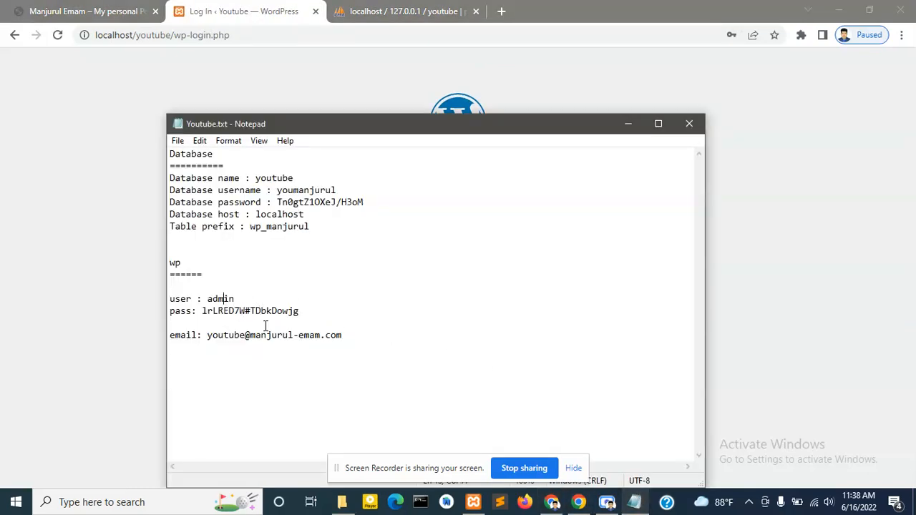
key("ctrl+a")
left_click(375, 320)
double_click(221, 299)
key("ctrl+c")
key("alt+Tab")
left_click(391, 218)
key("ctrl+a")
key("ctrl+v")
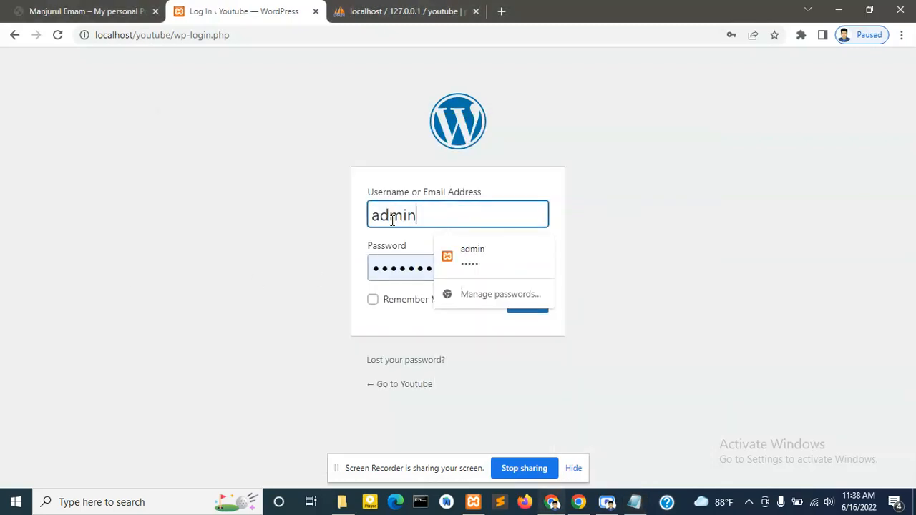
- Paste the saved admin password into the login form and log in
left_click(634, 501)
left_click_drag(302, 312, 205, 315)
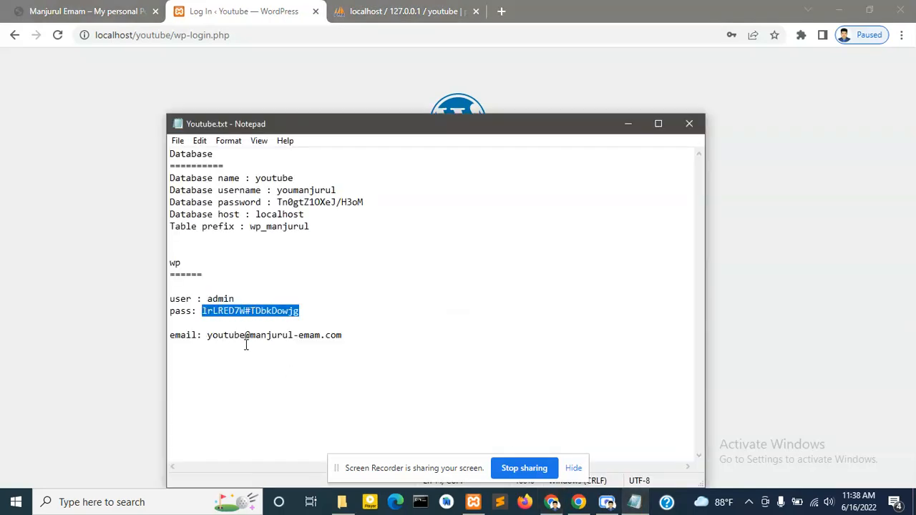
left_click(119, 301)
double_click(394, 273)
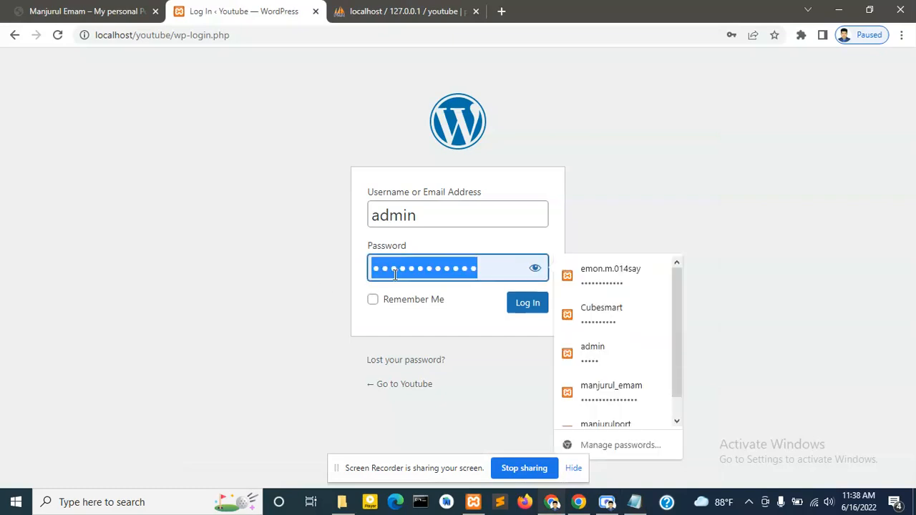
key("ctrl+v")
left_click(547, 308)
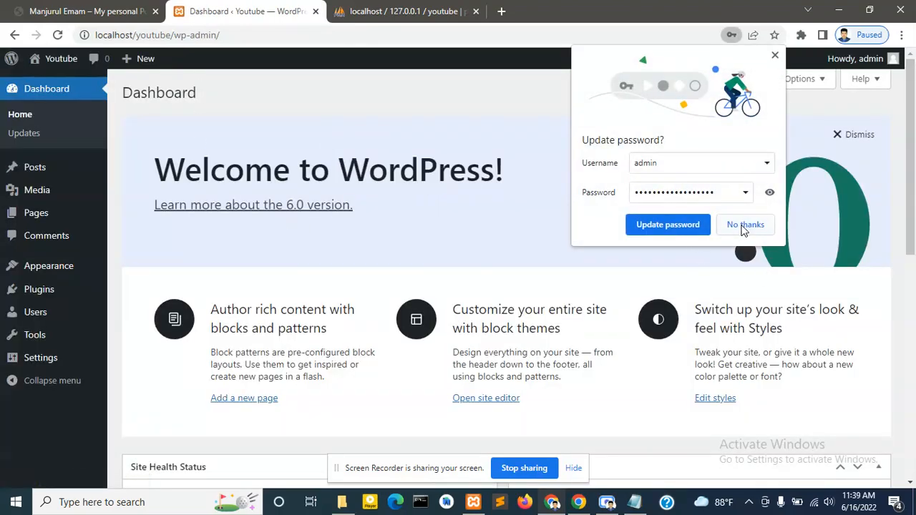
- Decline Chrome's password prompt and open the Youtube site's front page in a new tab
left_click(742, 224)
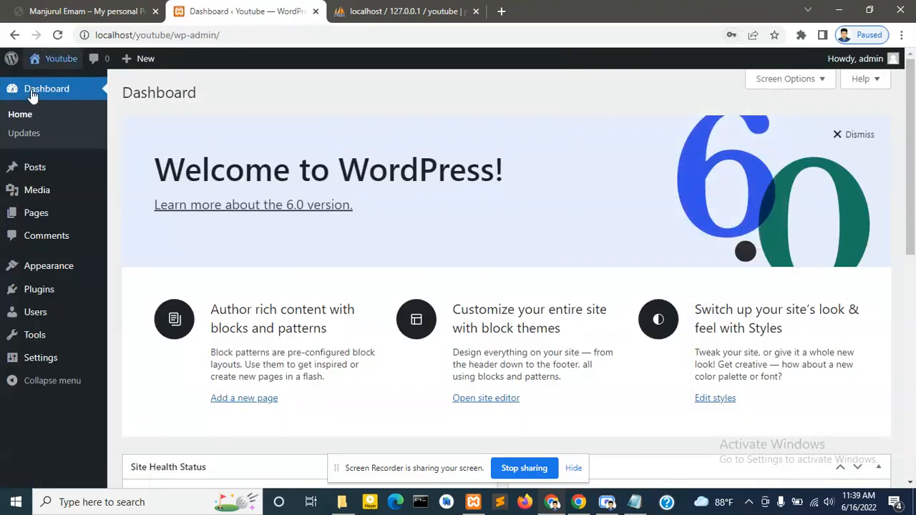
scroll(272, 281, "down", 5)
scroll(276, 277, "down", 2)
scroll(273, 277, "up", 7)
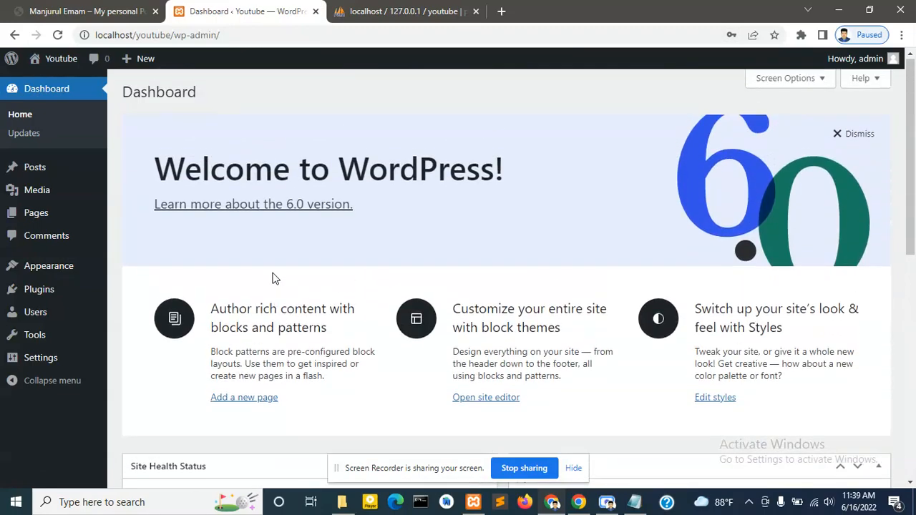
middle_click(66, 66)
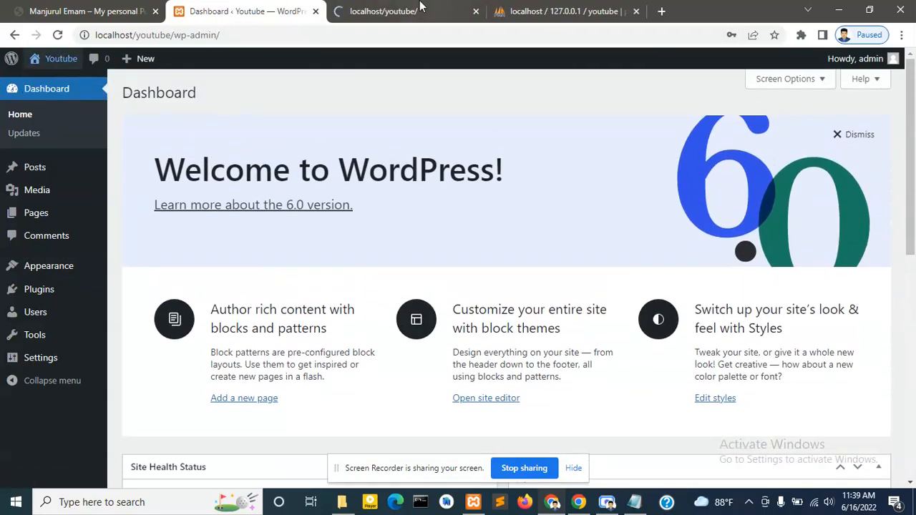
left_click(400, 11)
- Browse the site's Sample Page, then go back to the home page
scroll(401, 164, "down", 5)
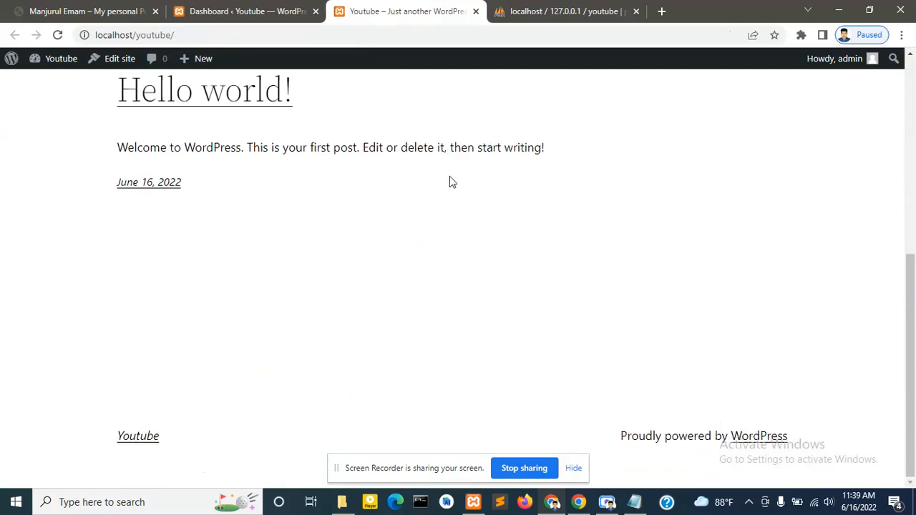
scroll(457, 179, "up", 5)
left_click(751, 127)
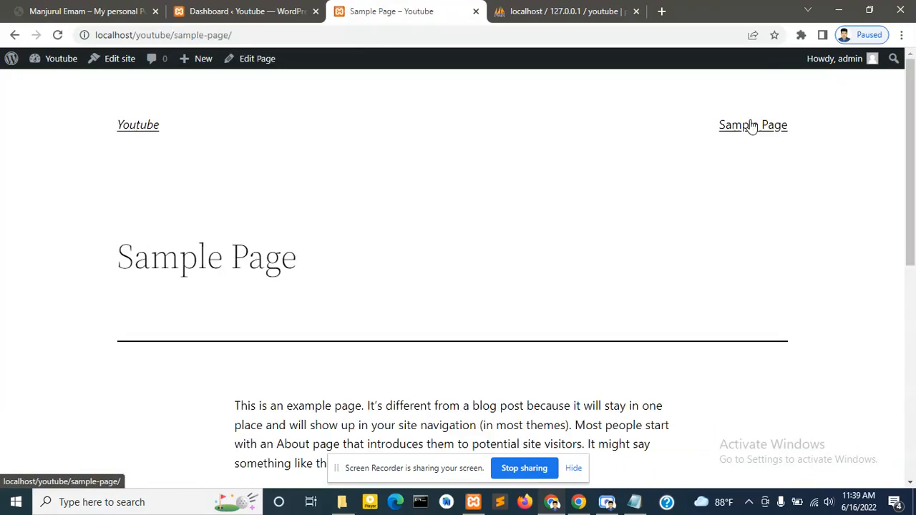
left_click(136, 126)
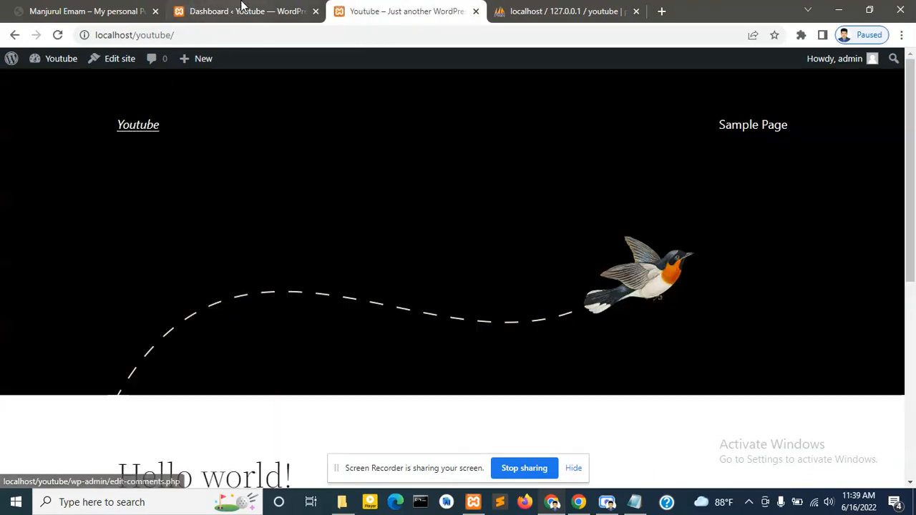
- Check the first tab, then return to the Youtube front page at localhost/youtube/
left_click(149, 7)
scroll(337, 212, "down", 10)
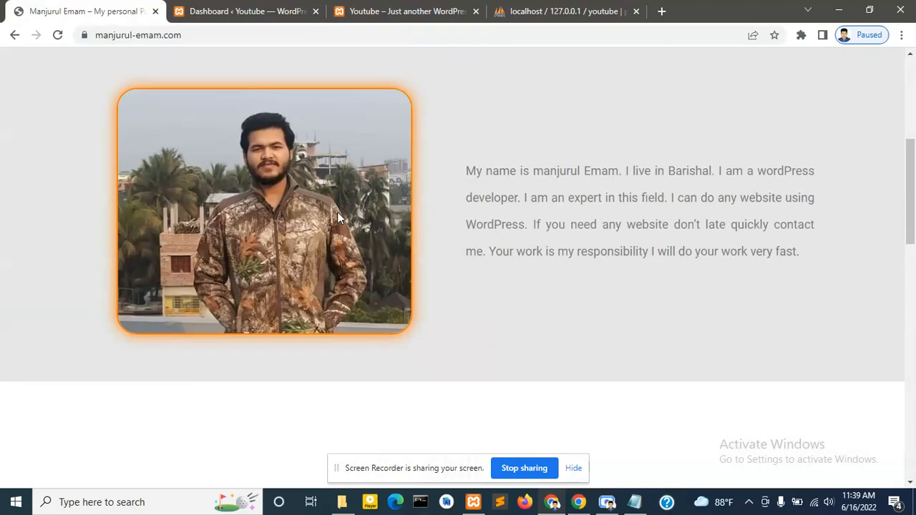
scroll(340, 229, "up", 10)
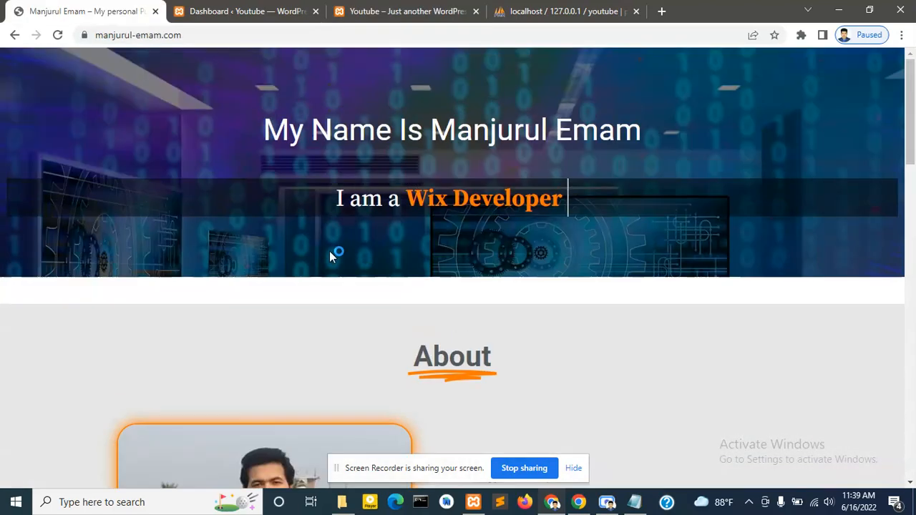
left_click(375, 9)
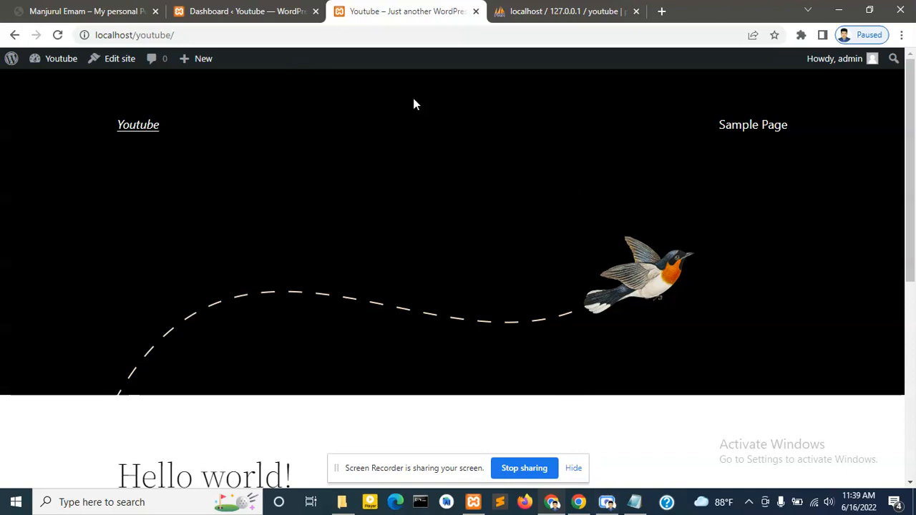
left_click(607, 501)
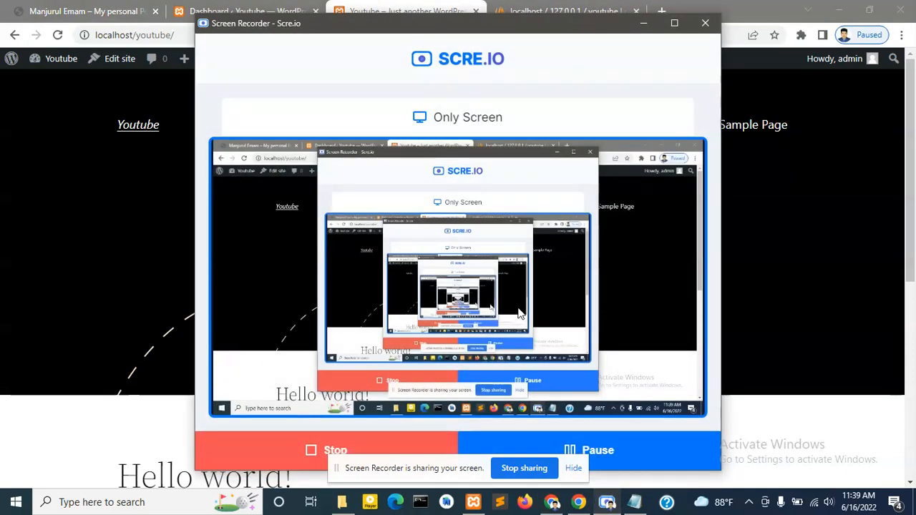